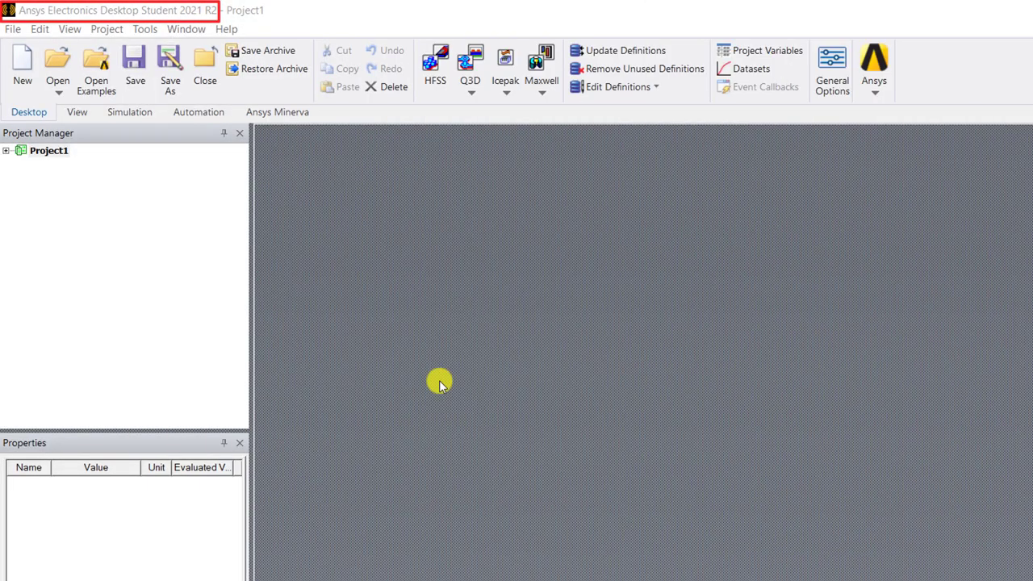
Insert a Q3D Extractor design into the project and enable material override in its design settings
left_click(472, 93)
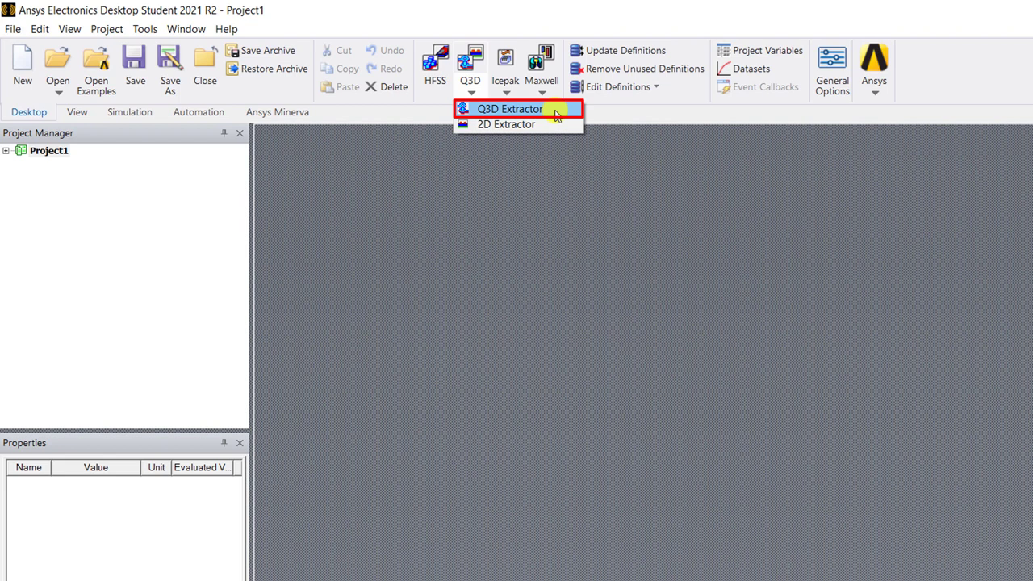
left_click(555, 116)
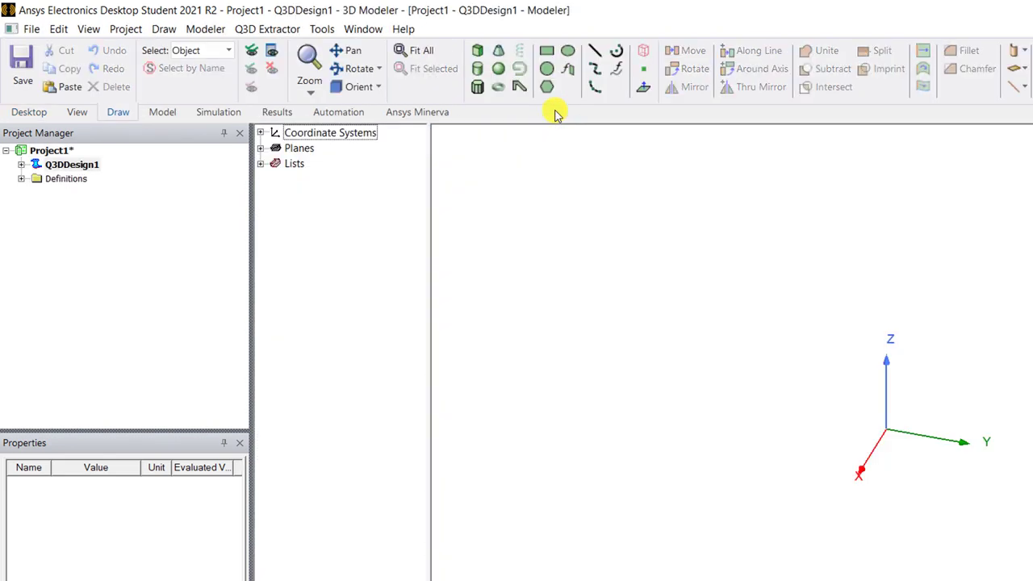
right_click(98, 168)
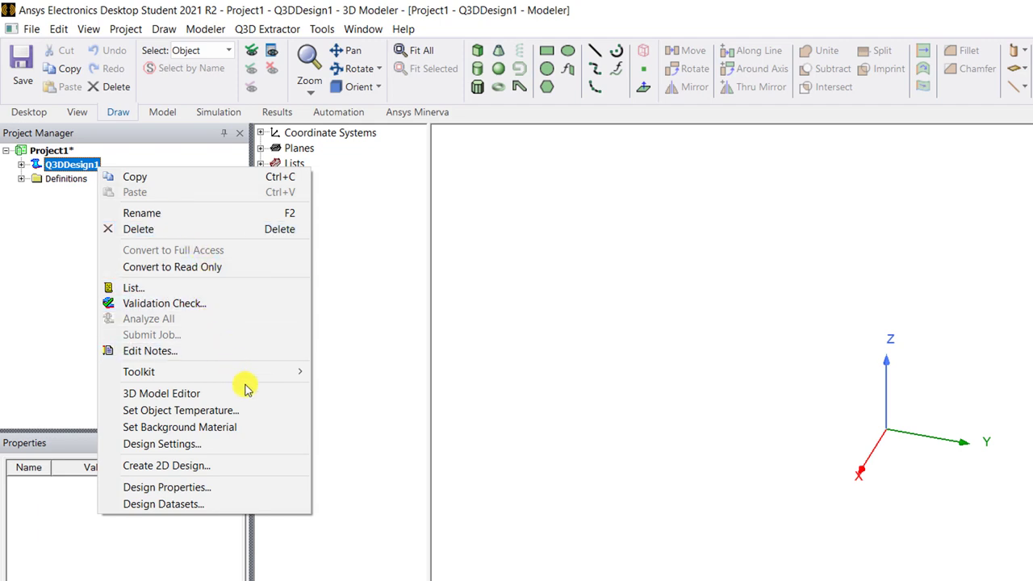
left_click(273, 442)
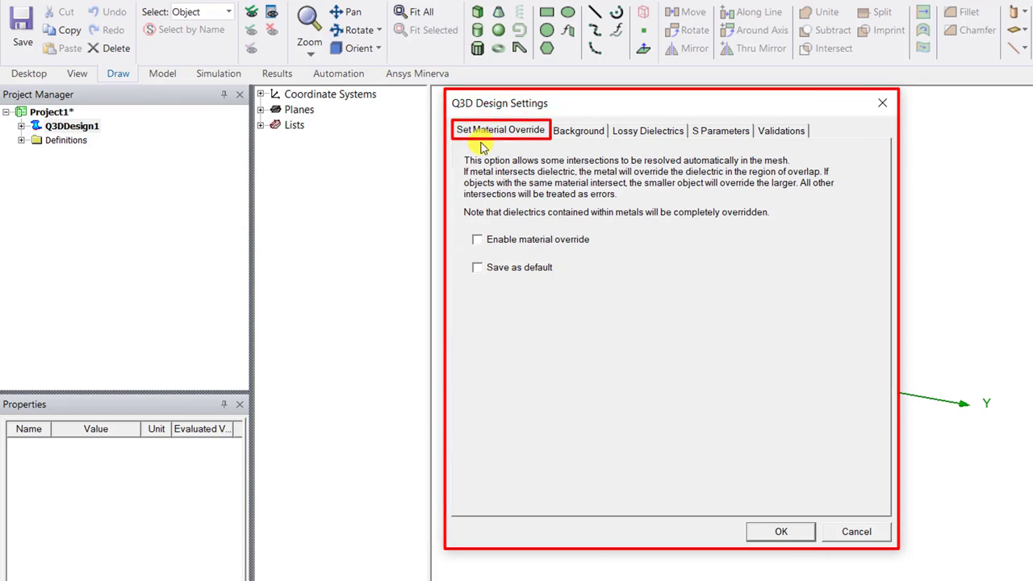
left_click(477, 241)
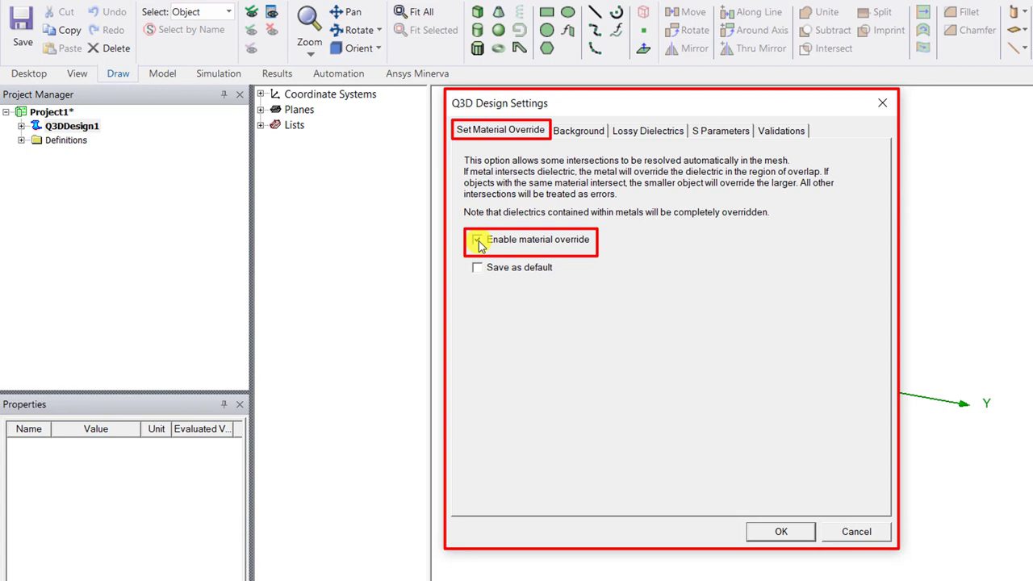
Review the background, lossy dielectrics and S-parameter settings, keep the entity check level at Strict, and accept the design settings
left_click(601, 137)
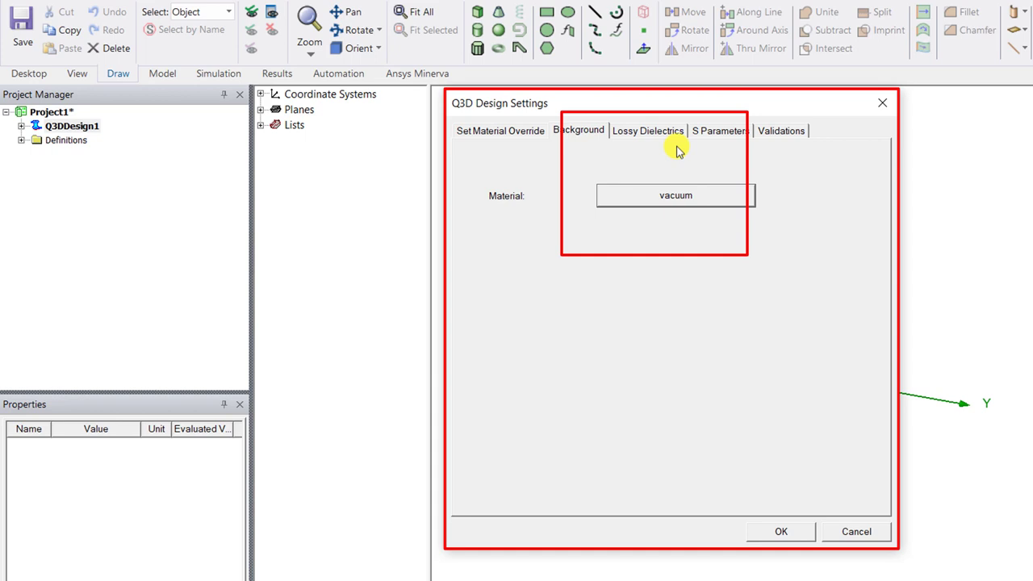
left_click(651, 131)
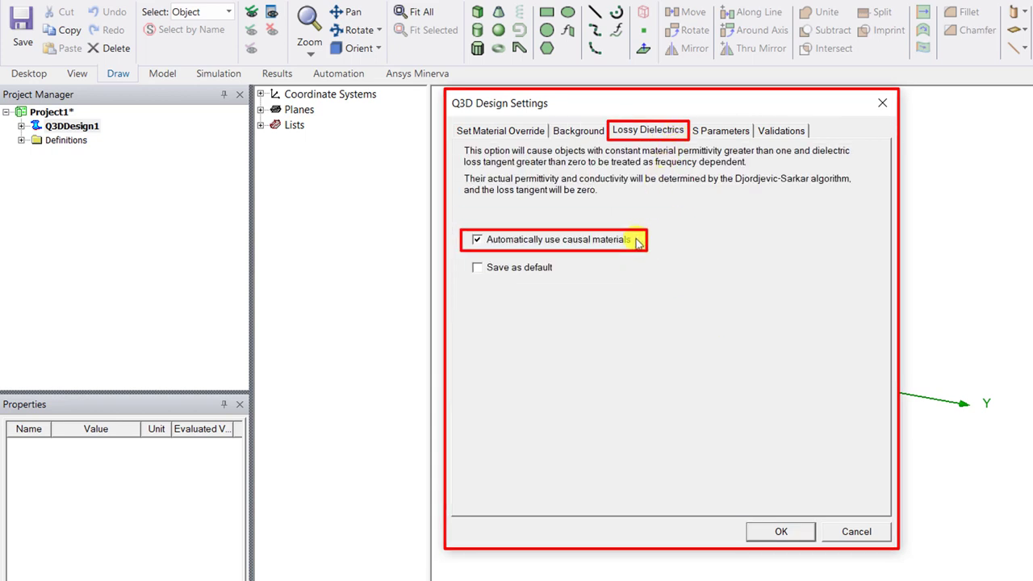
left_click(736, 136)
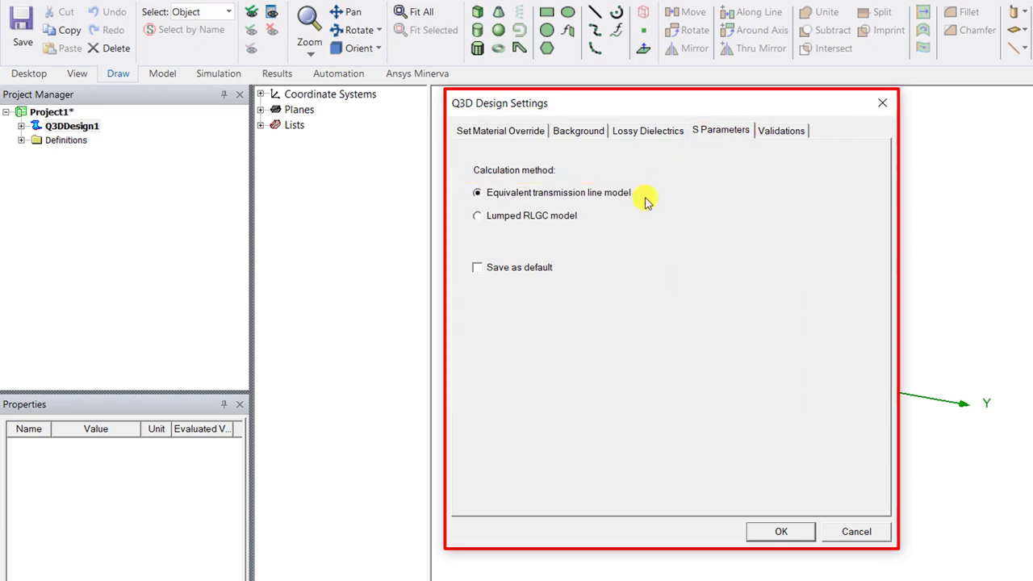
left_click(797, 138)
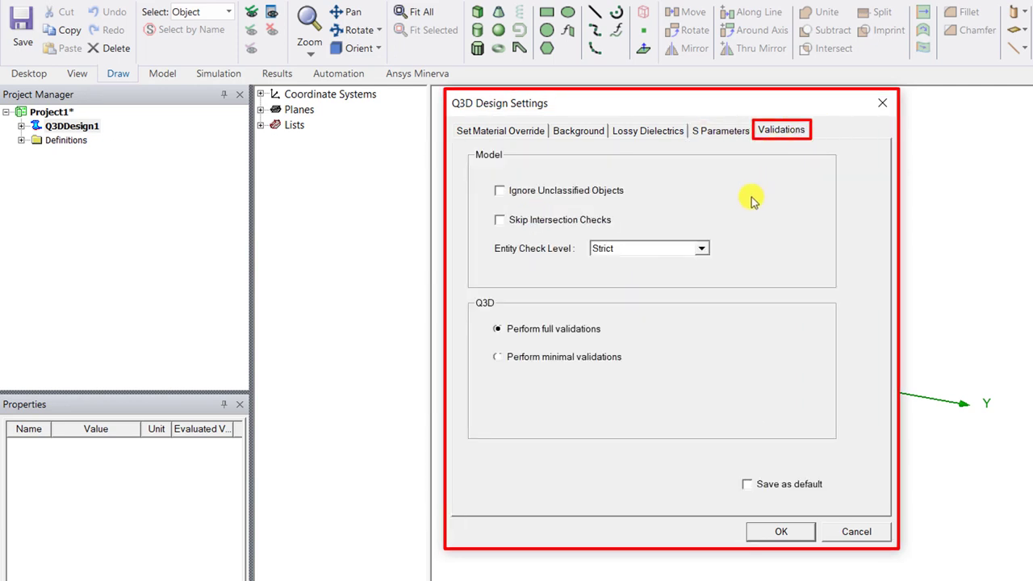
left_click(701, 248)
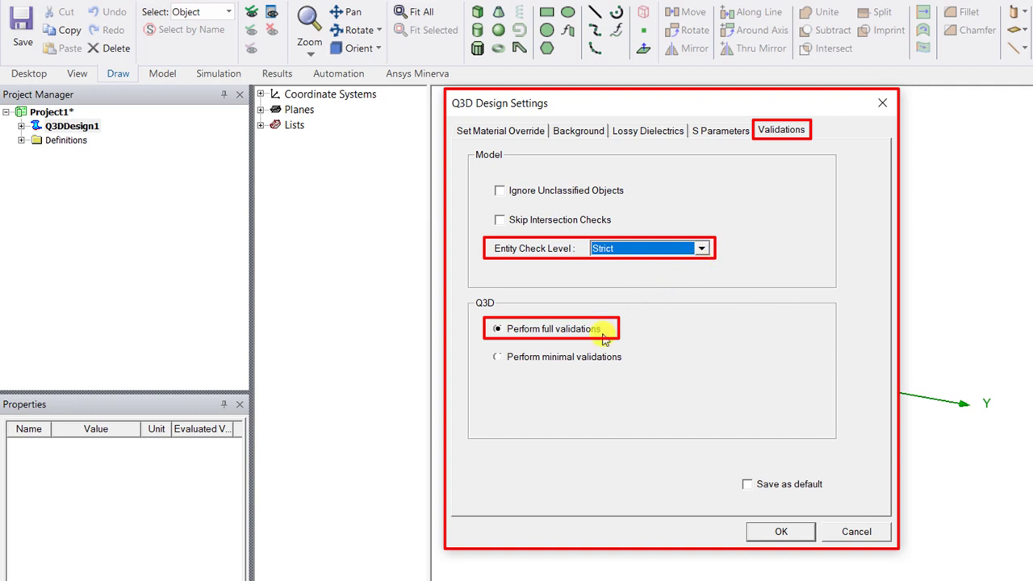
left_click(781, 533)
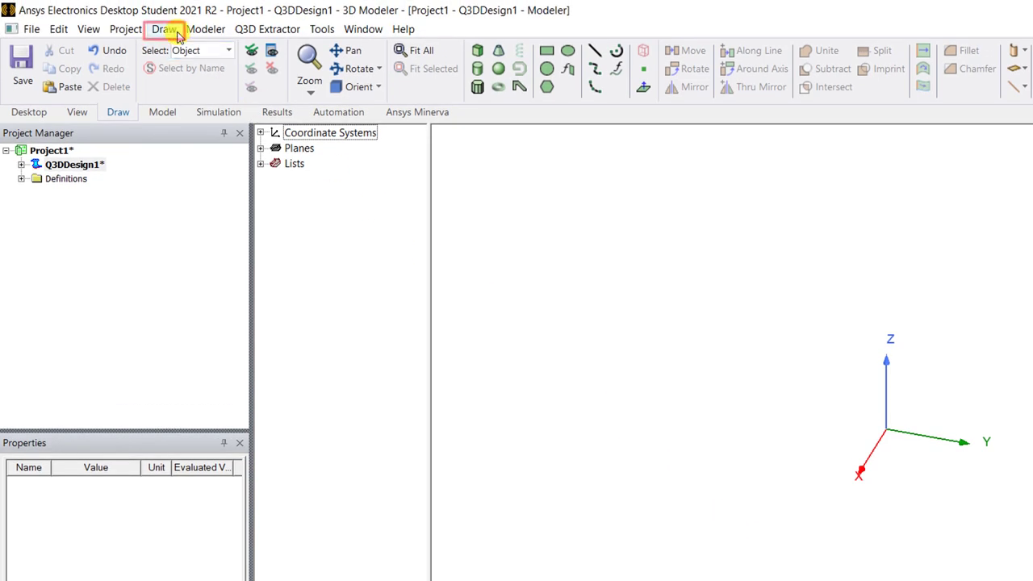
Create an OnDieSpiralInductor user-defined model with the inductor type set to Octagonal
left_click(176, 30)
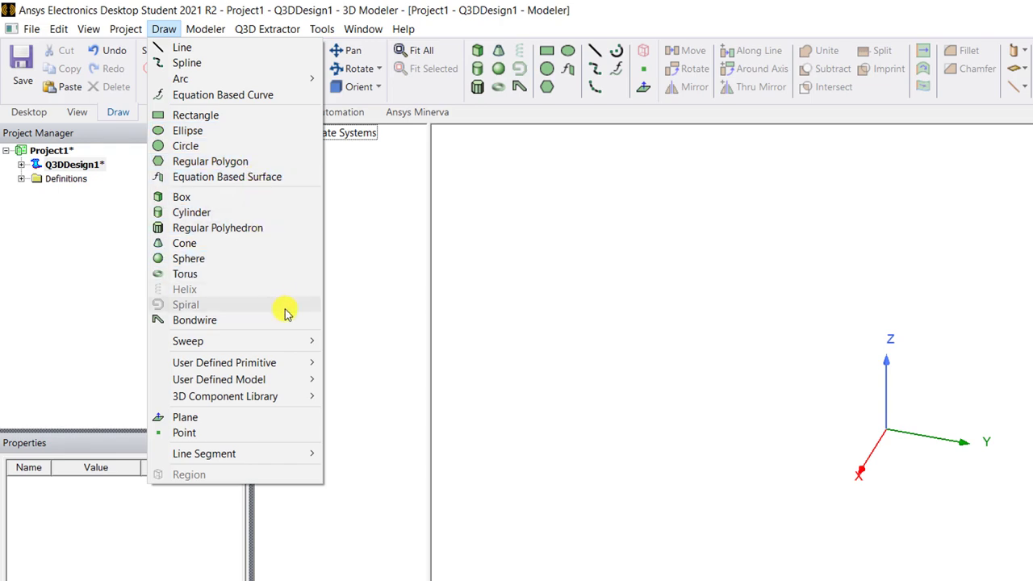
mouse_move(298, 384)
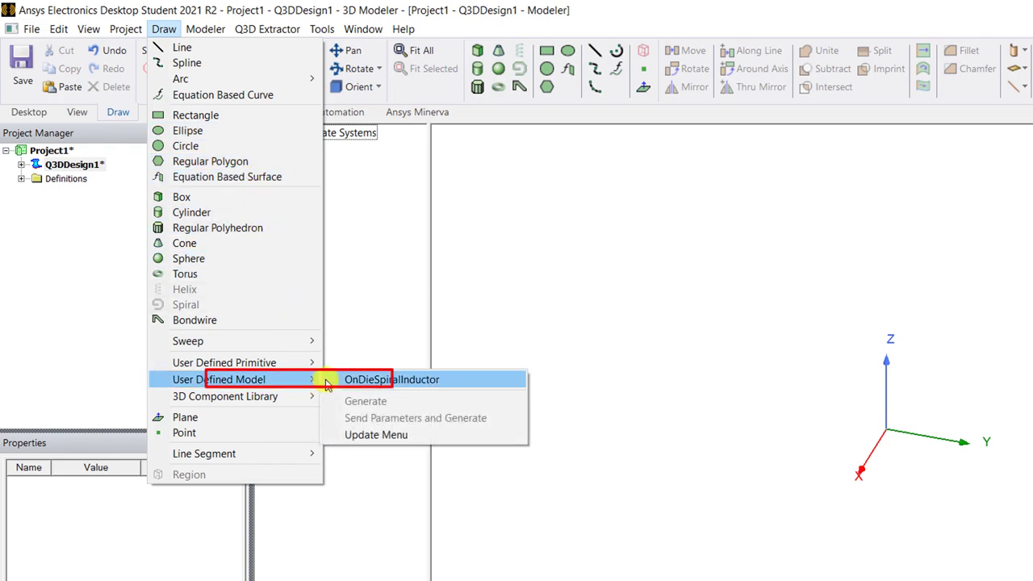
left_click(456, 379)
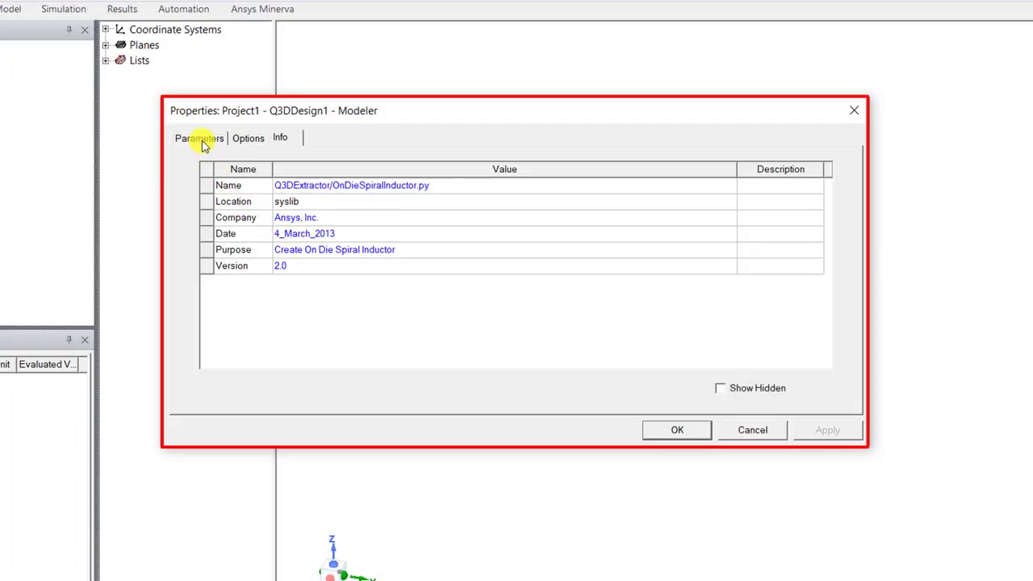
left_click(200, 138)
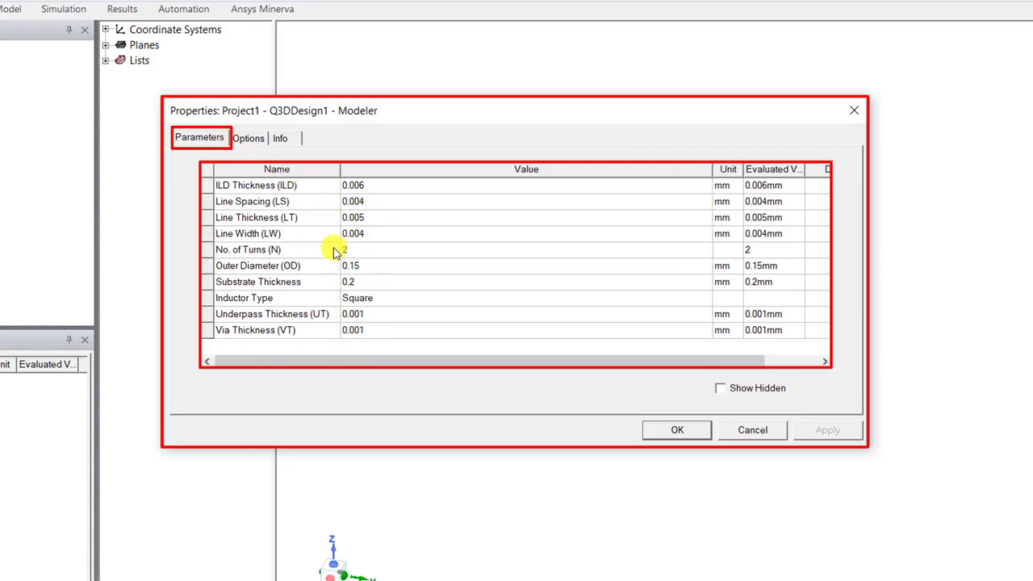
left_click(333, 304)
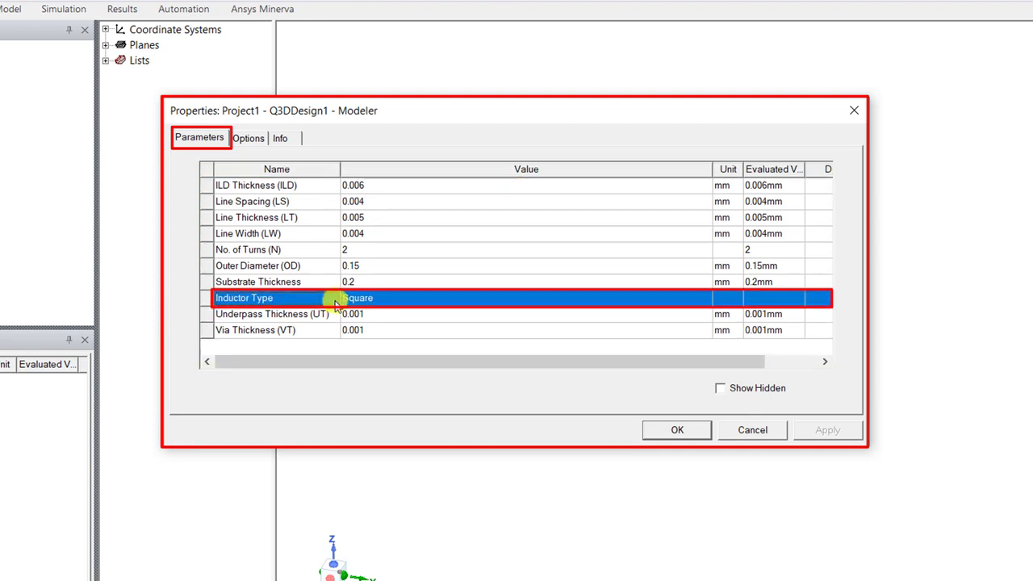
left_click(420, 301)
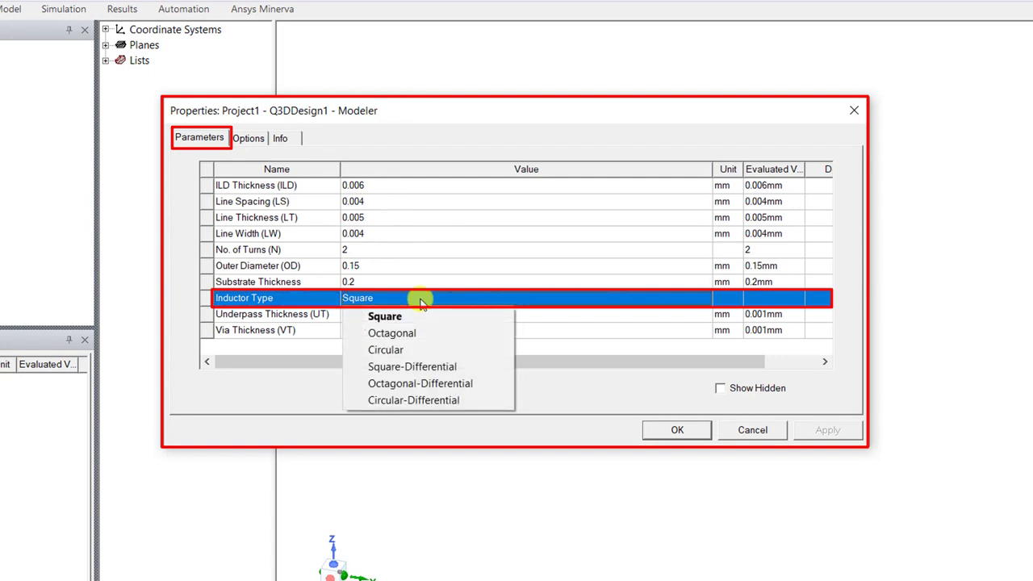
left_click(458, 337)
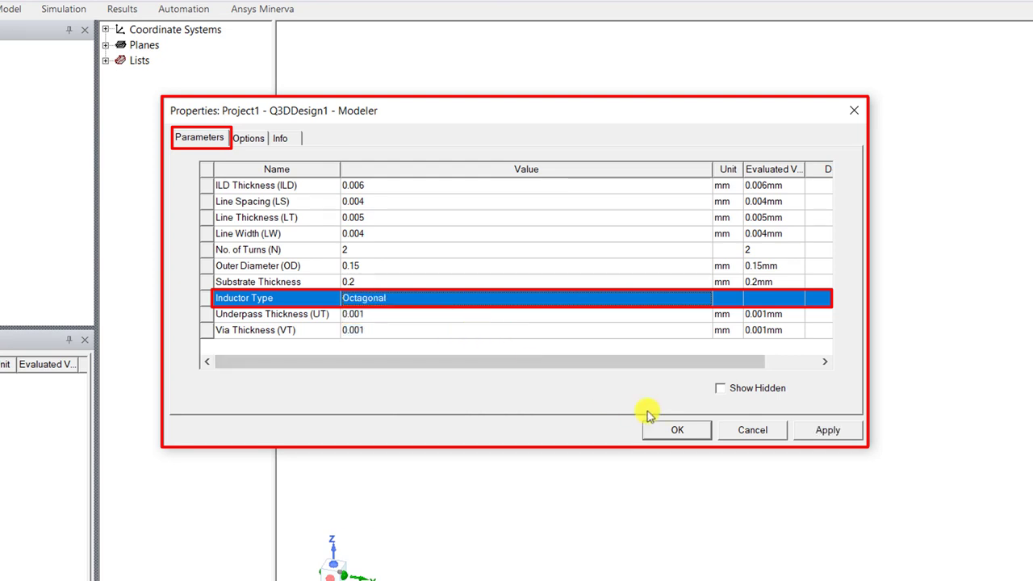
left_click(700, 434)
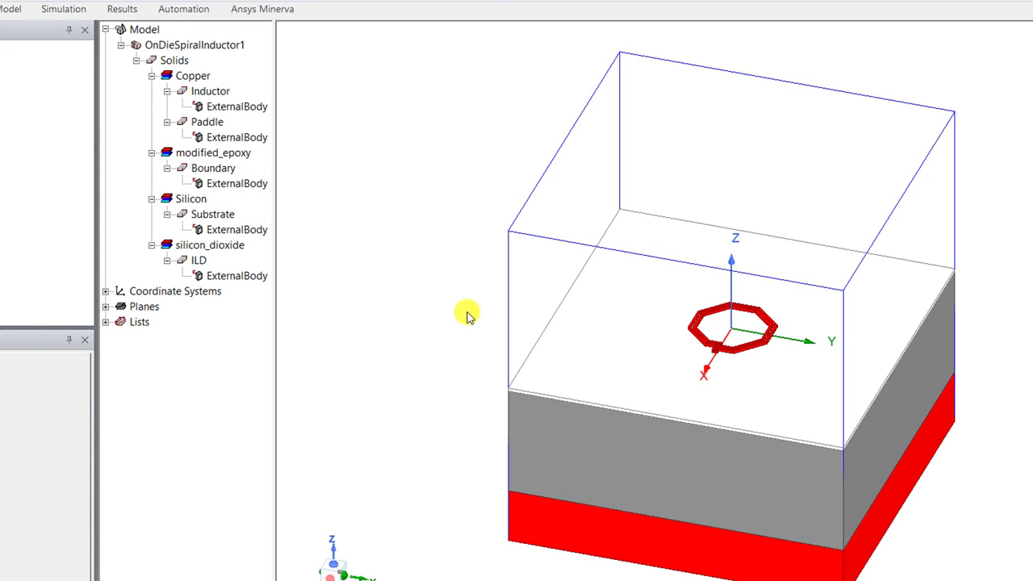
Examine the Inductor, Paddle and Substrate solids by highlighting each one in the model
left_click(229, 94)
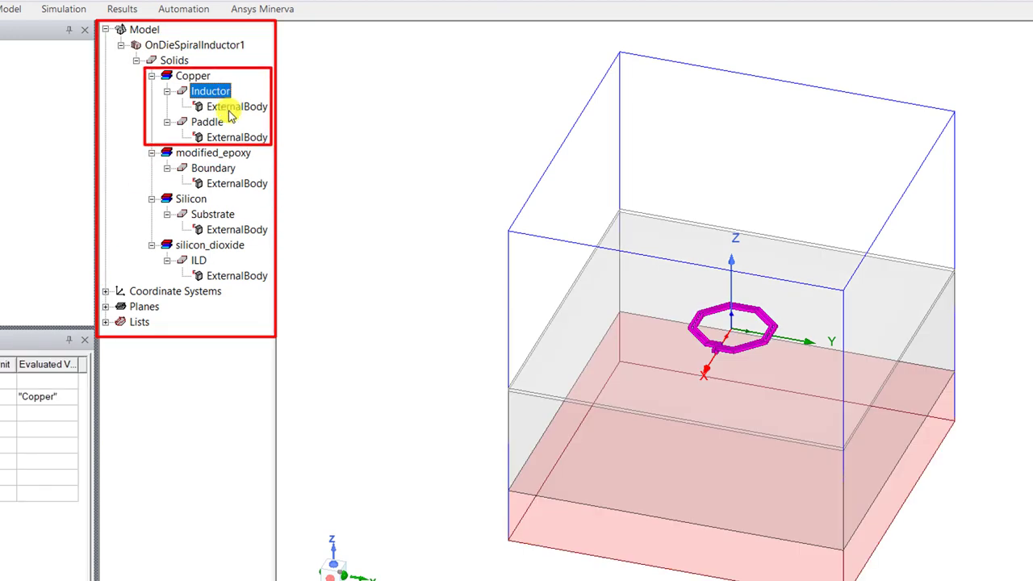
left_click(222, 123)
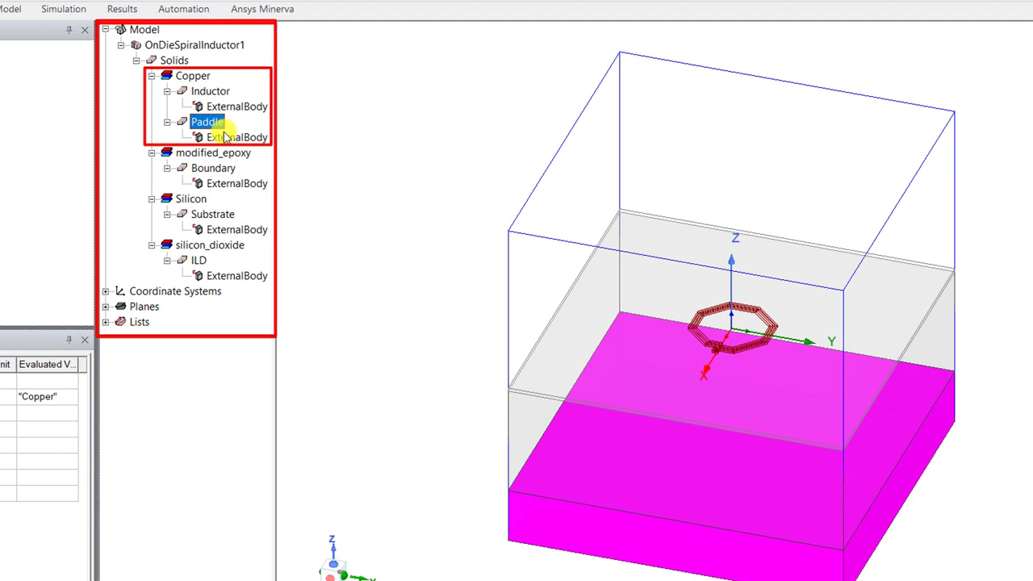
left_click(232, 215)
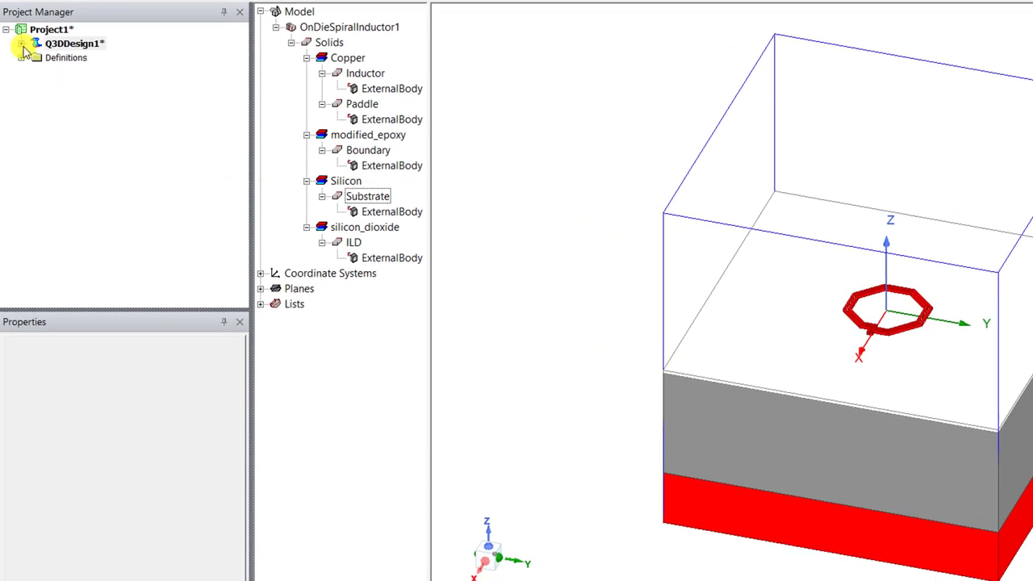
Auto-identify the nets of the Q3D design and inspect the Inductor and Paddle nets
left_click(22, 44)
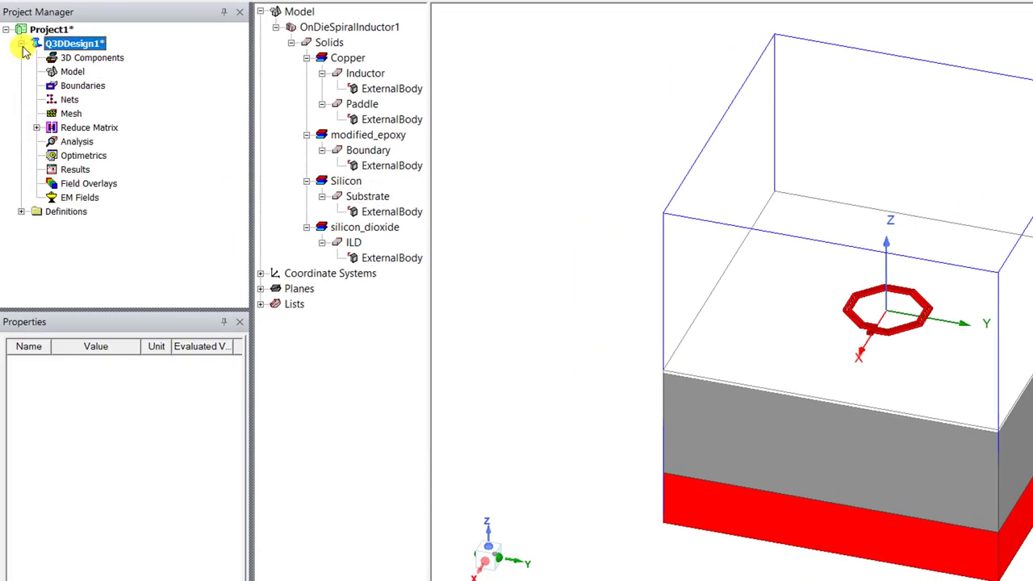
right_click(72, 101)
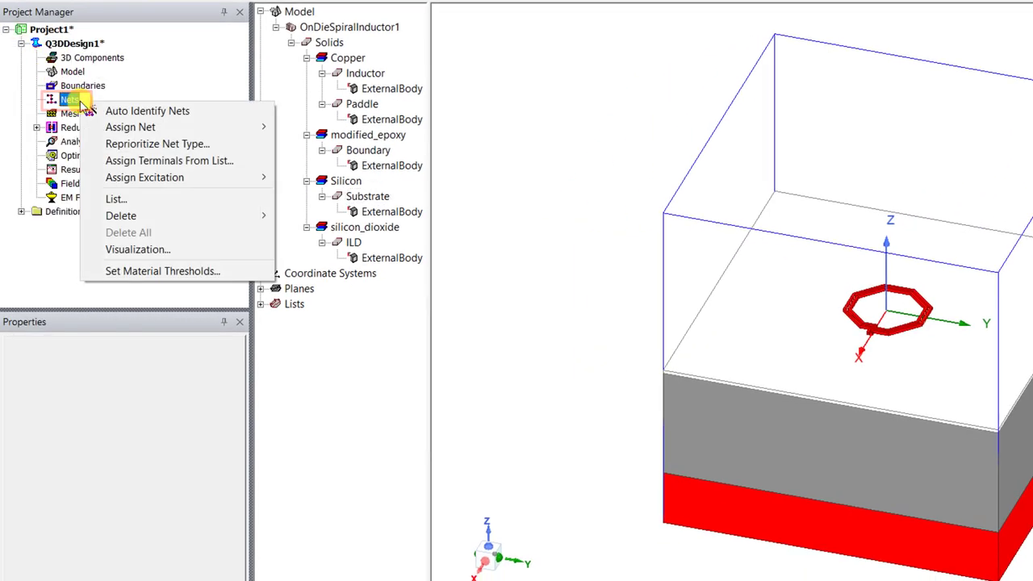
left_click(214, 117)
left_click(37, 100)
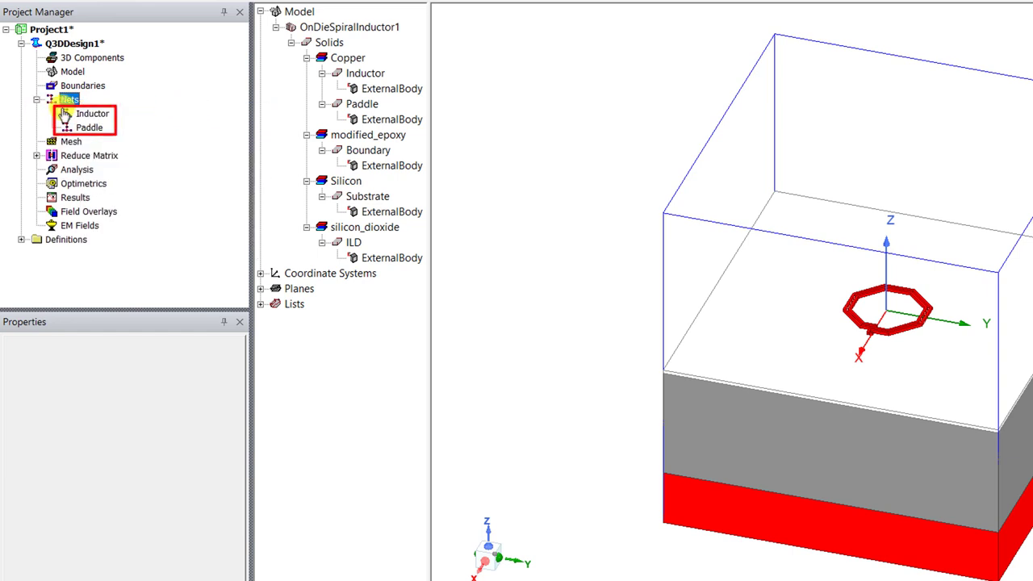
left_click(107, 115)
left_click(103, 129)
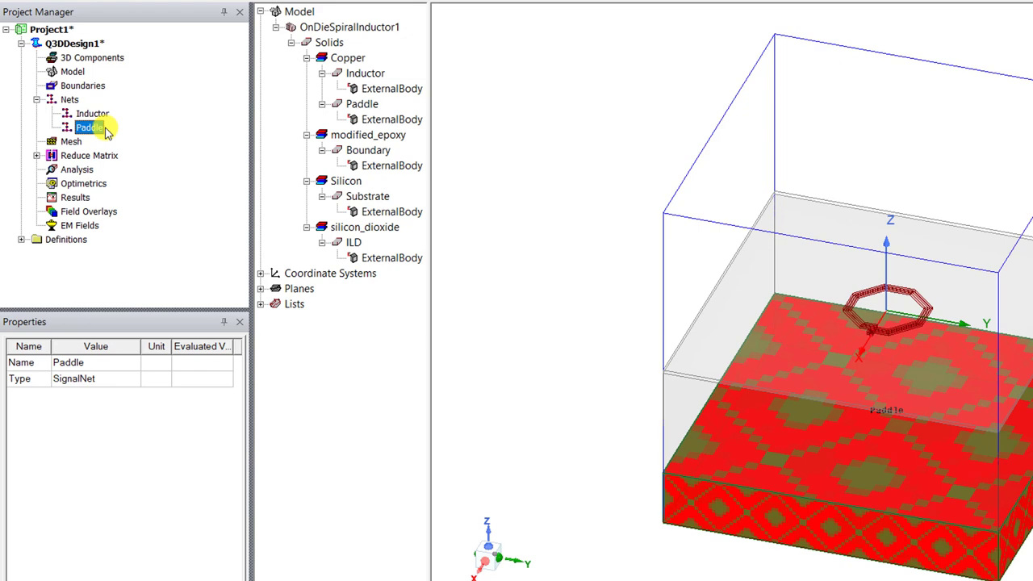
Show only the Inductor solid in the active view and fit it to the view
left_click(382, 73)
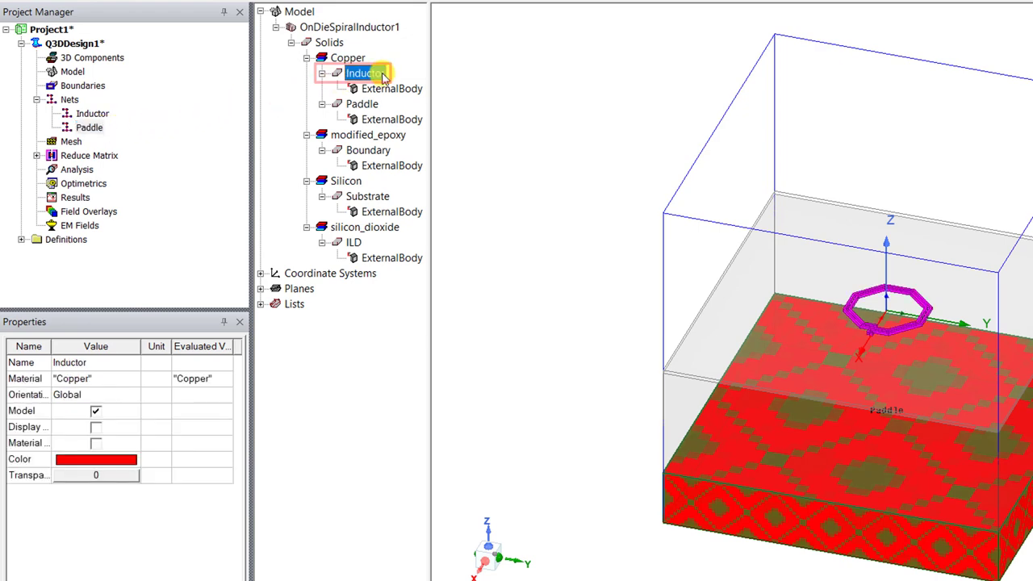
right_click(384, 75)
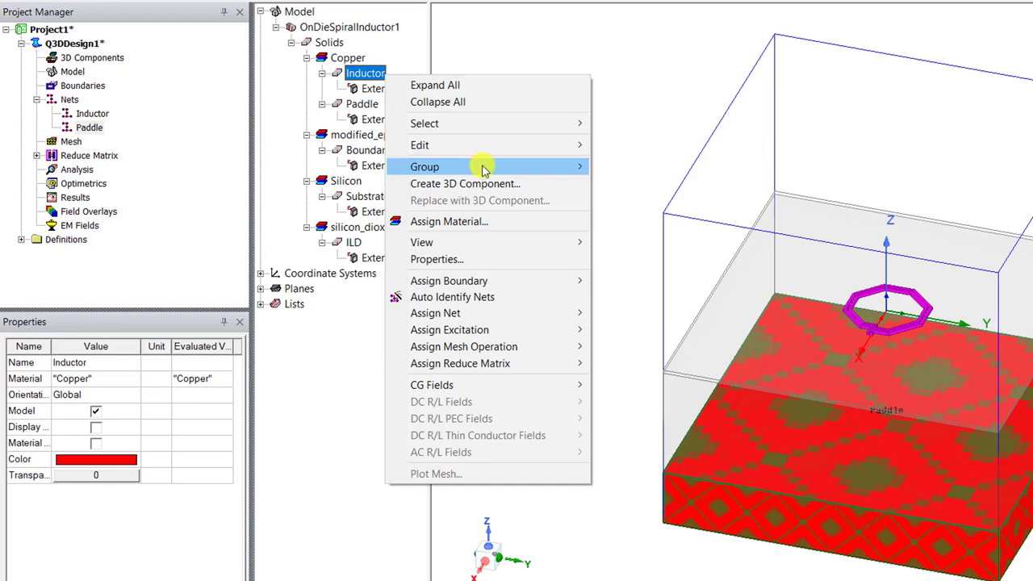
mouse_move(563, 242)
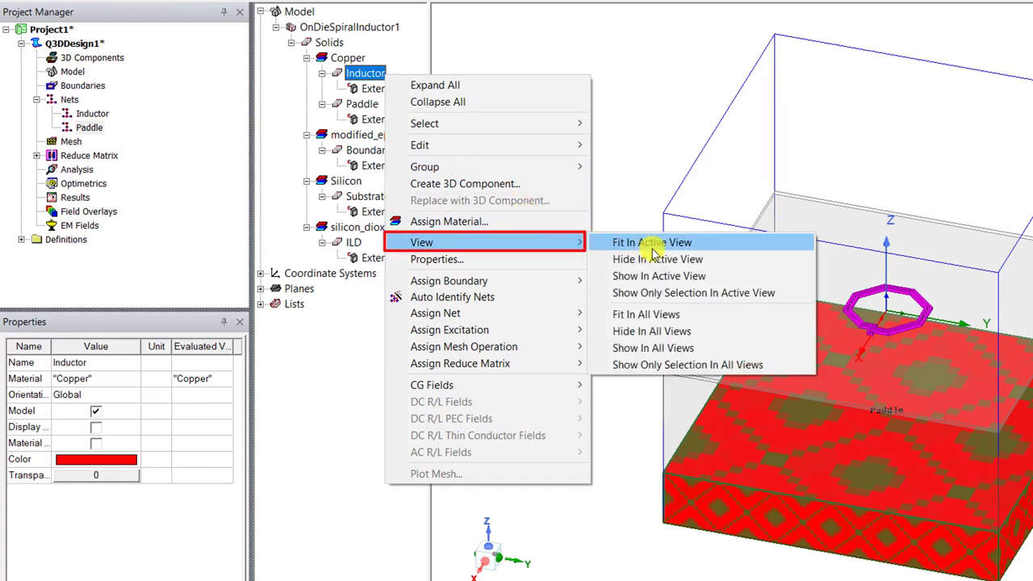
left_click(793, 298)
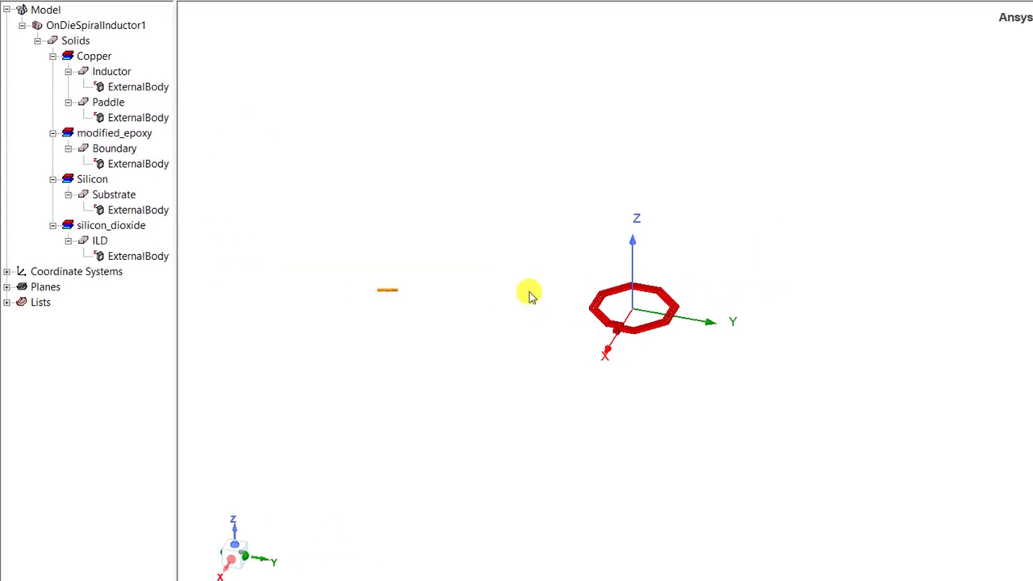
key("ctrl+d")
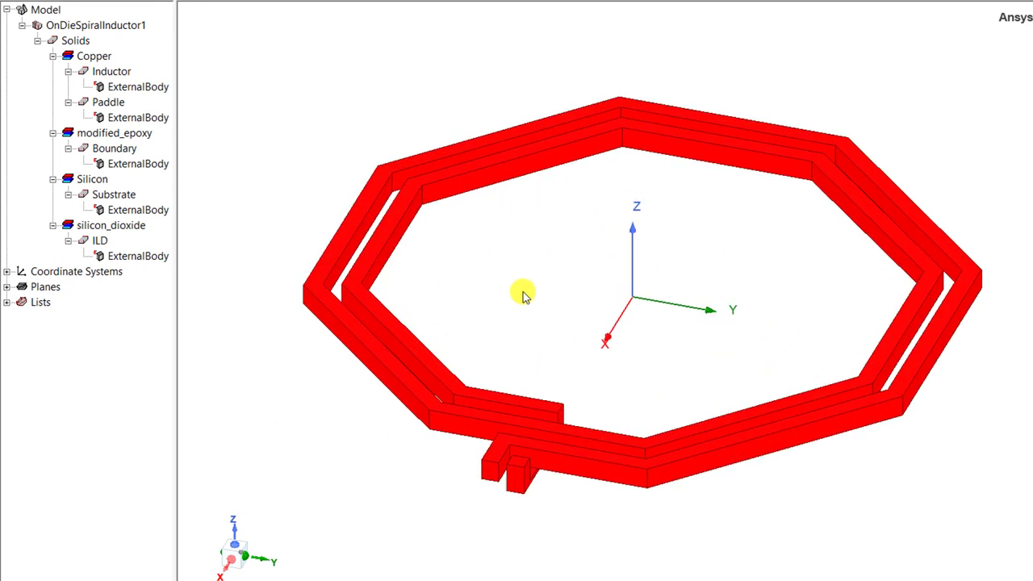
Assign a source excitation to the end face of the inductor's left terminal lead
left_click(492, 476)
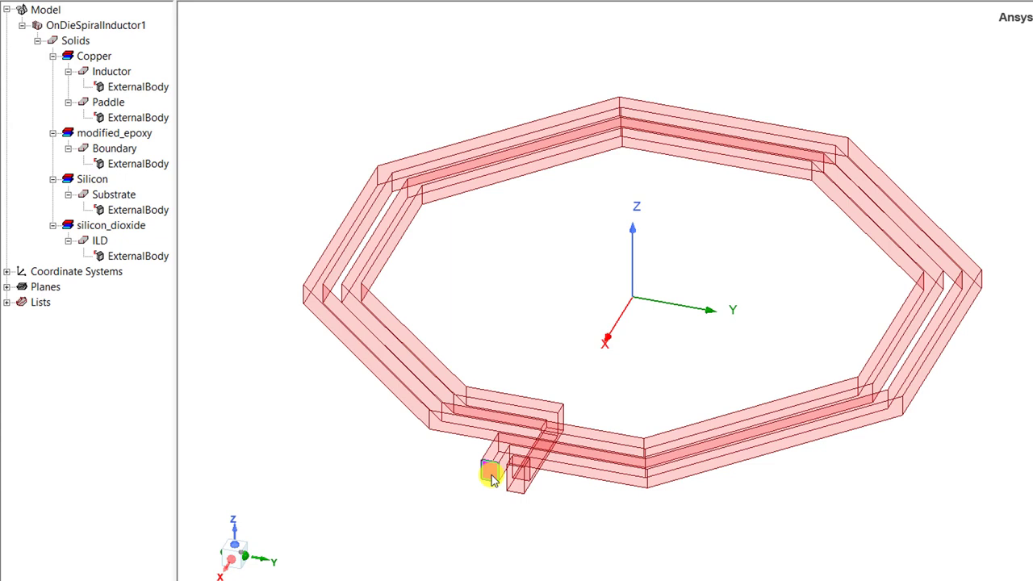
right_click(492, 476)
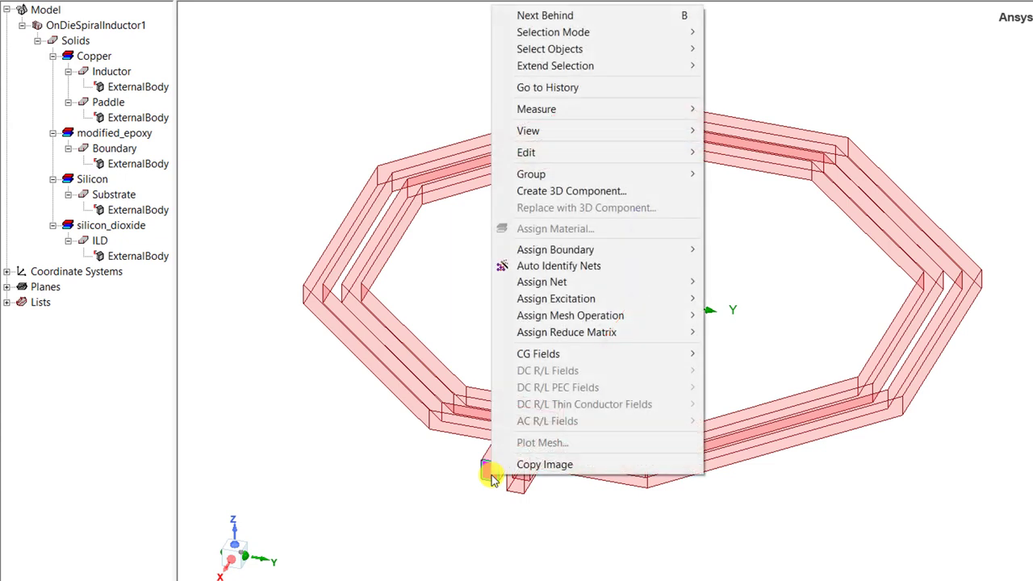
mouse_move(668, 299)
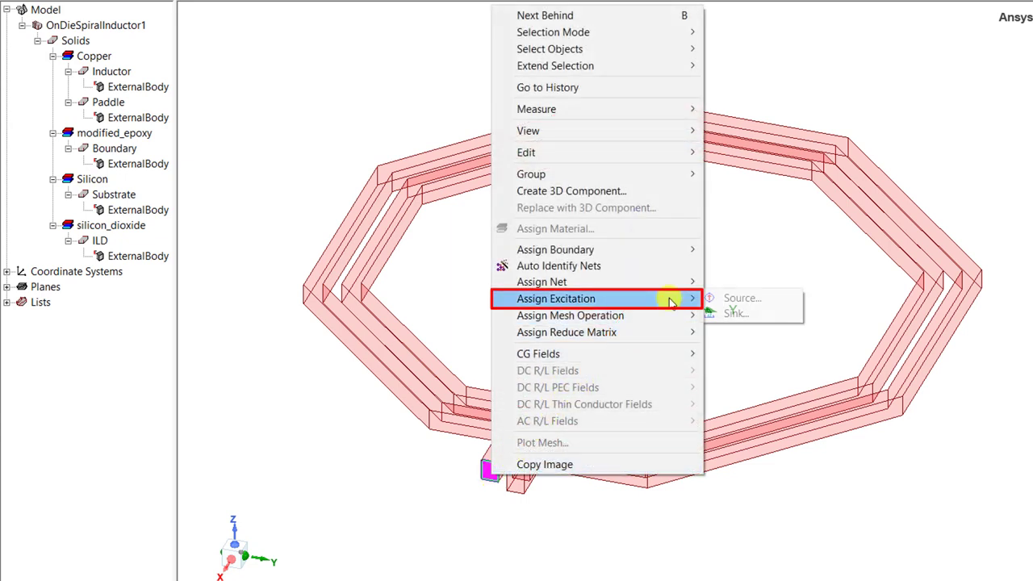
left_click(762, 300)
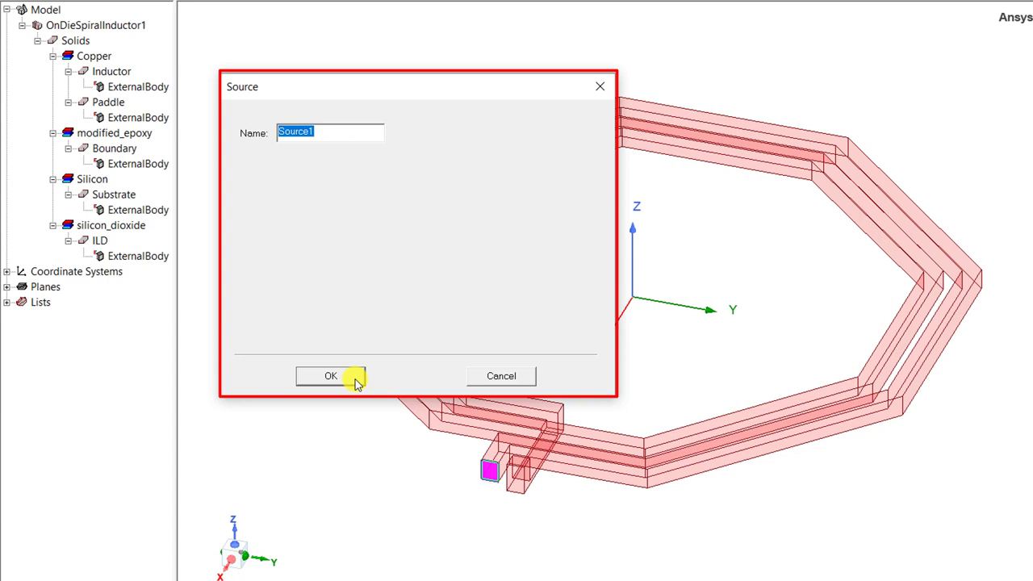
left_click(331, 376)
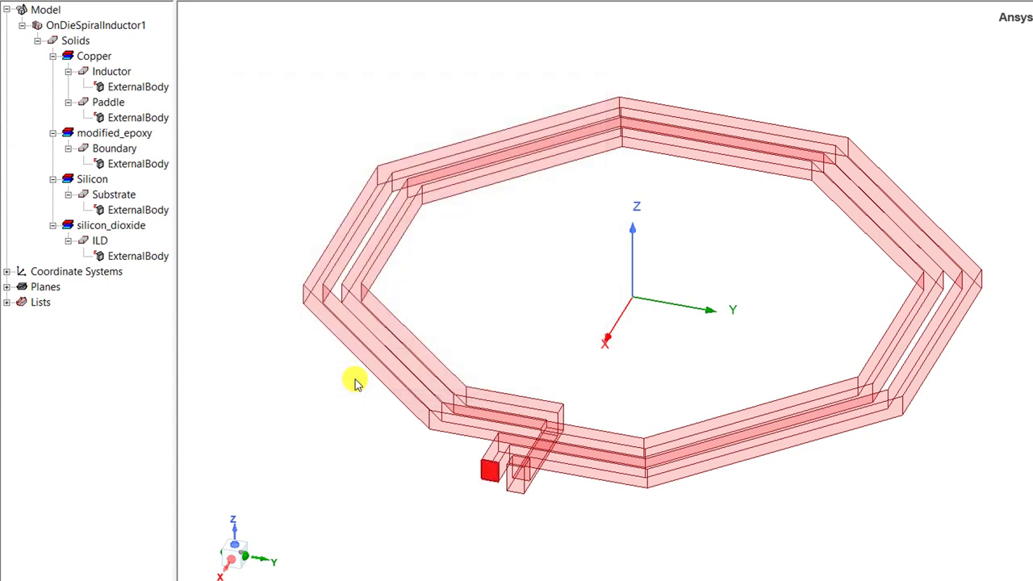
Assign a sink excitation to the end face of the inductor's right terminal lead
right_click(518, 481)
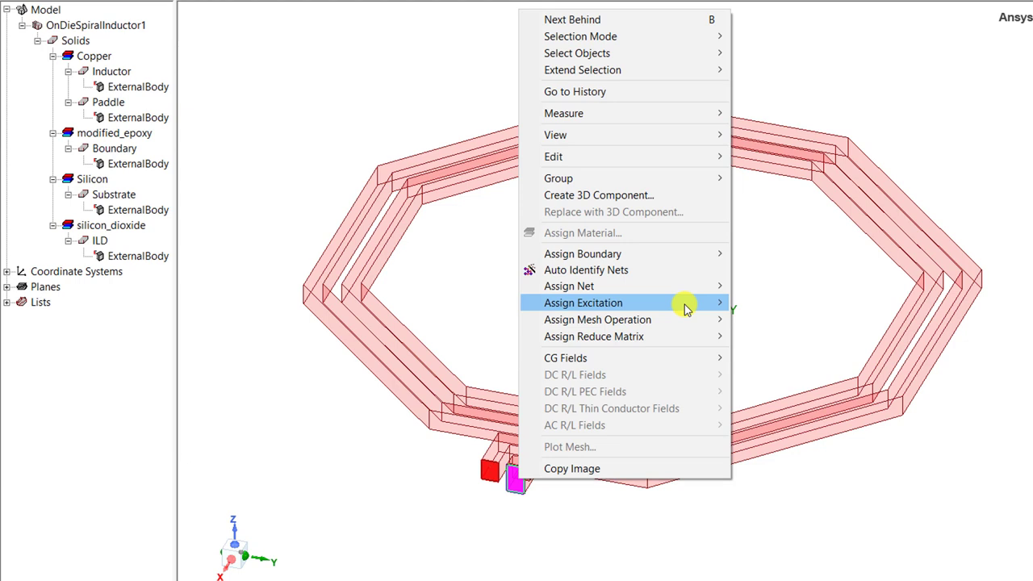
mouse_move(686, 303)
left_click(805, 318)
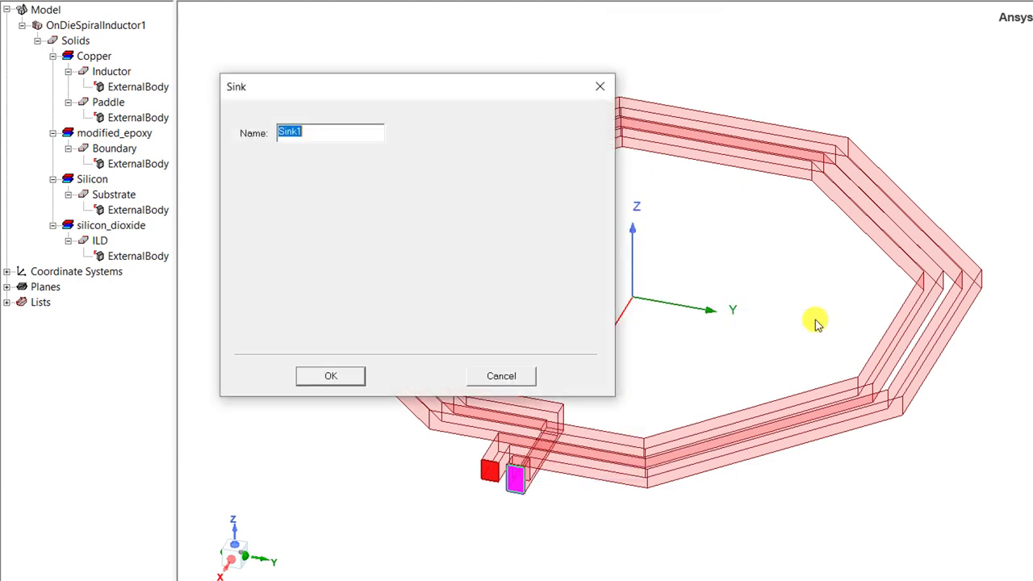
left_click(356, 379)
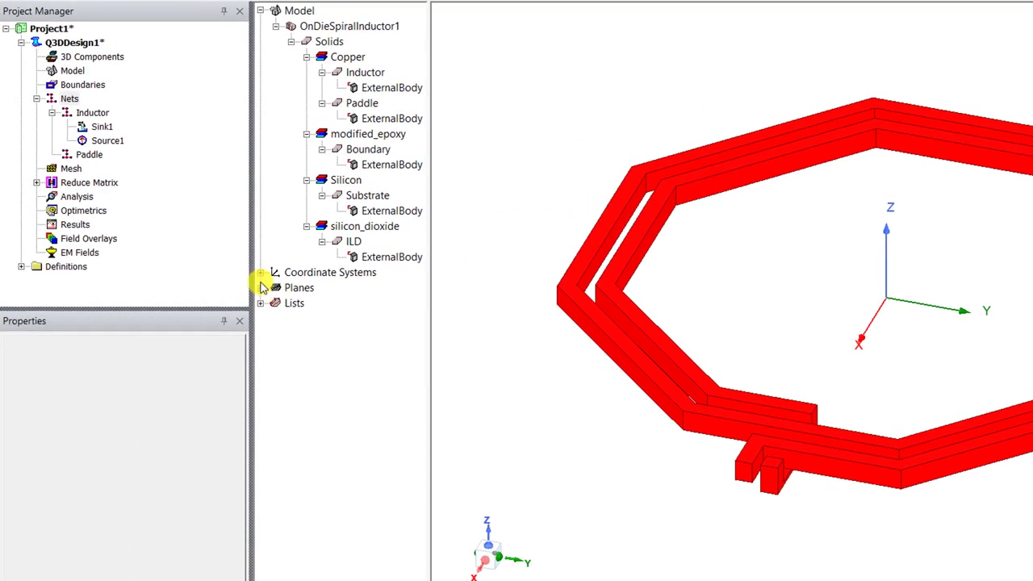
Add a 1 GHz solution setup with saving of fields enabled, keeping the default CG, DC RL and AC RL settings
right_click(91, 197)
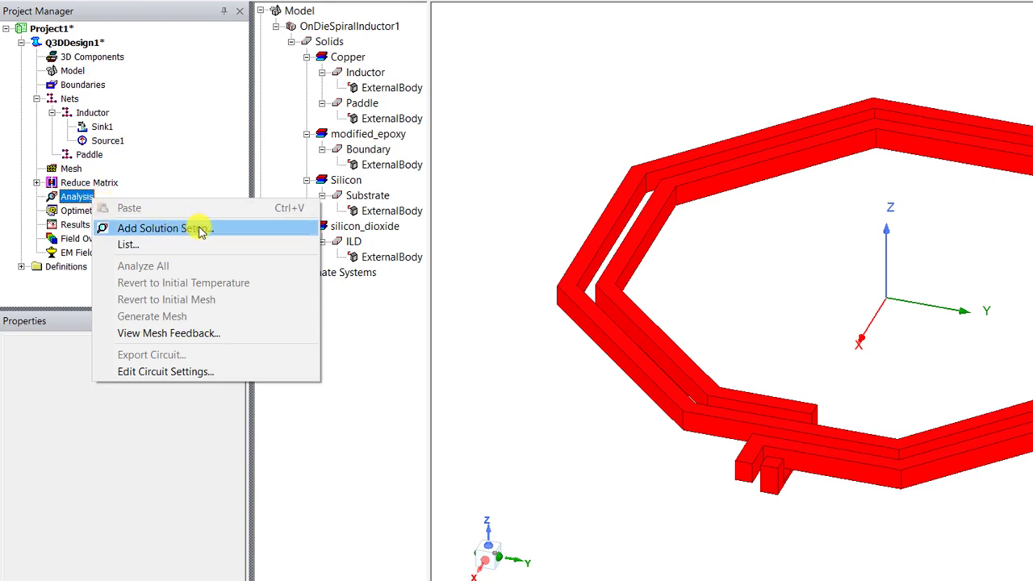
left_click(229, 230)
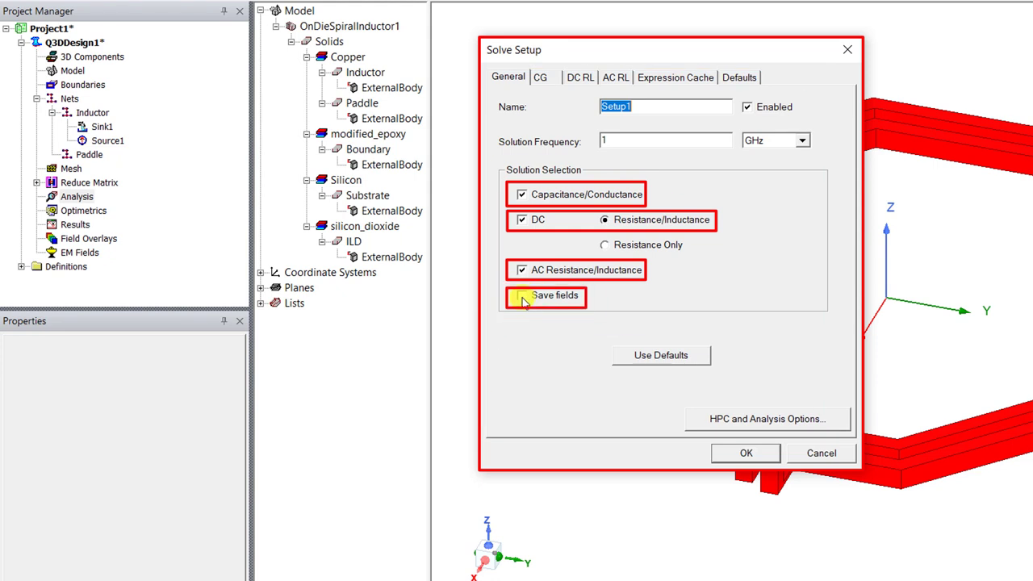
left_click(523, 300)
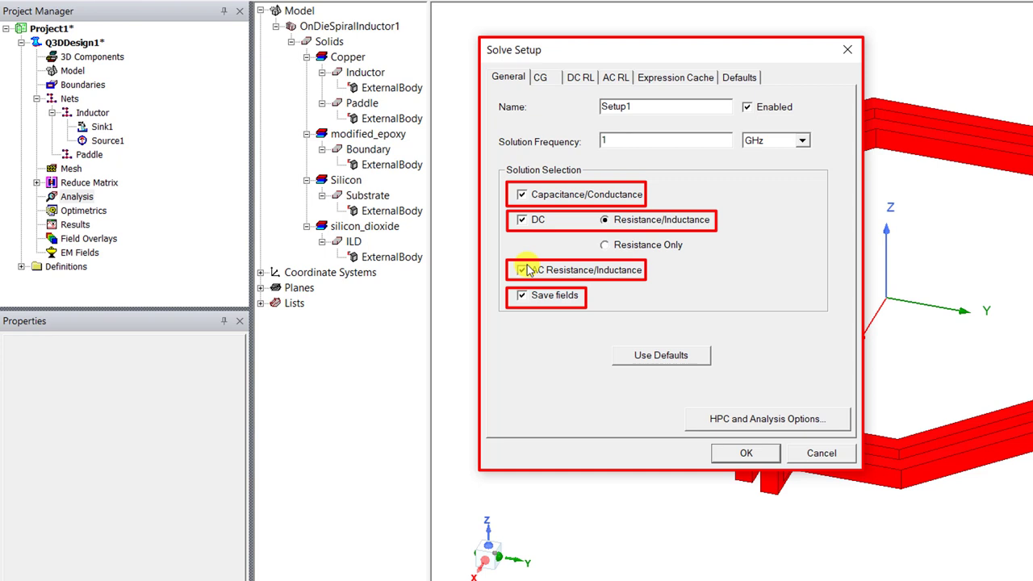
left_click(540, 78)
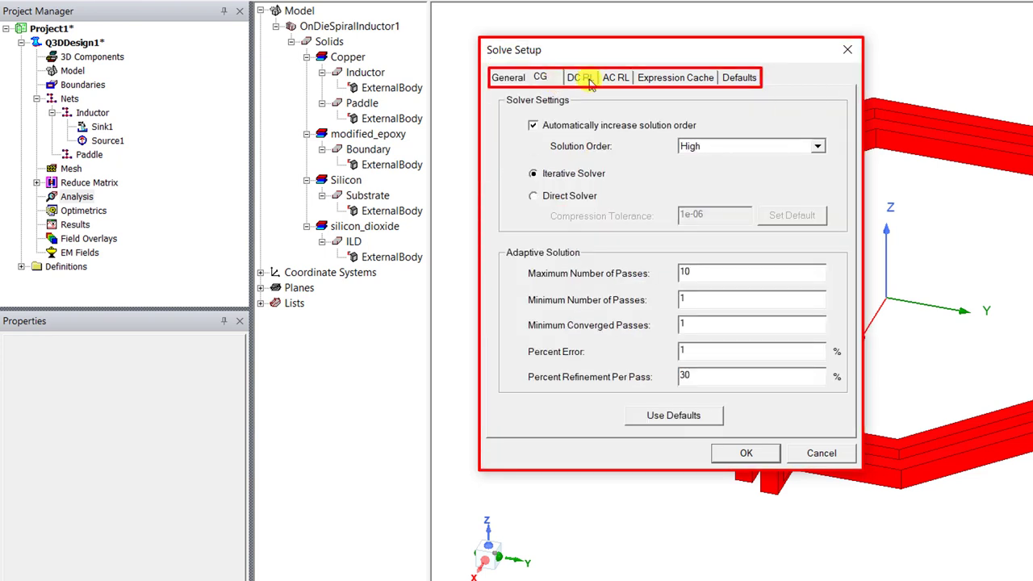
left_click(587, 79)
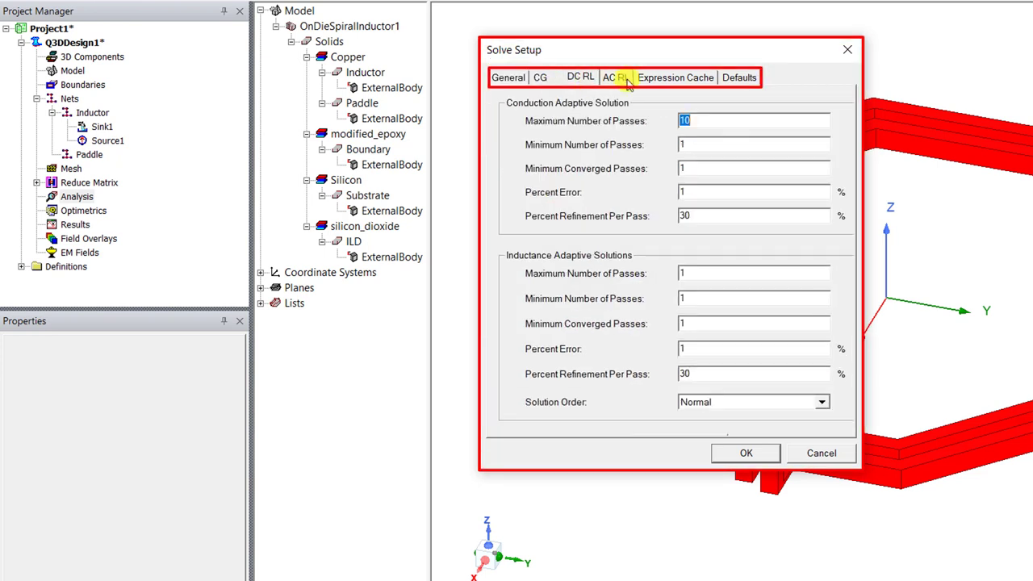
left_click(628, 81)
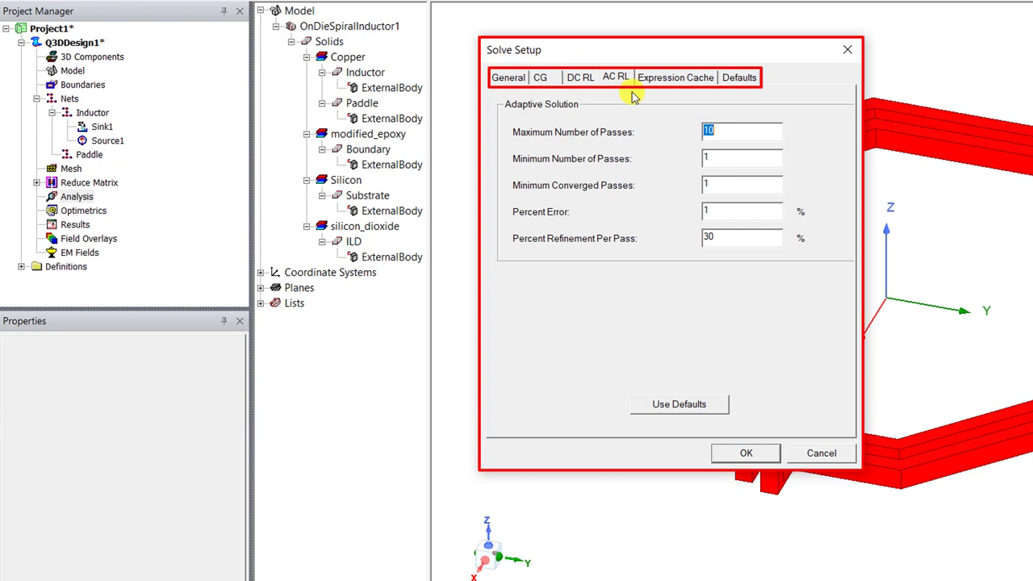
left_click(762, 454)
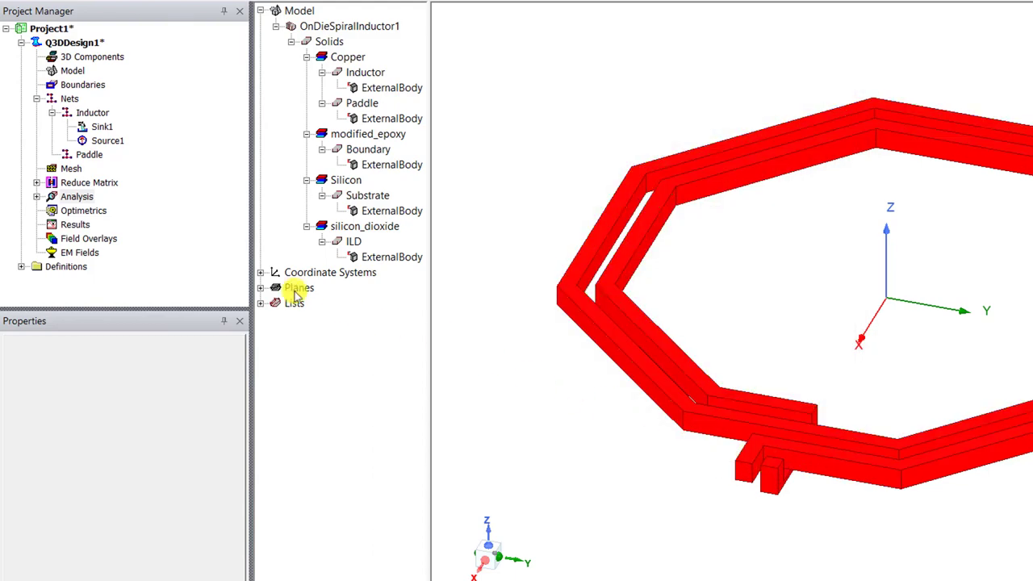
Add a frequency sweep to Setup1 with the sweep type set to Interpolating
left_click(37, 196)
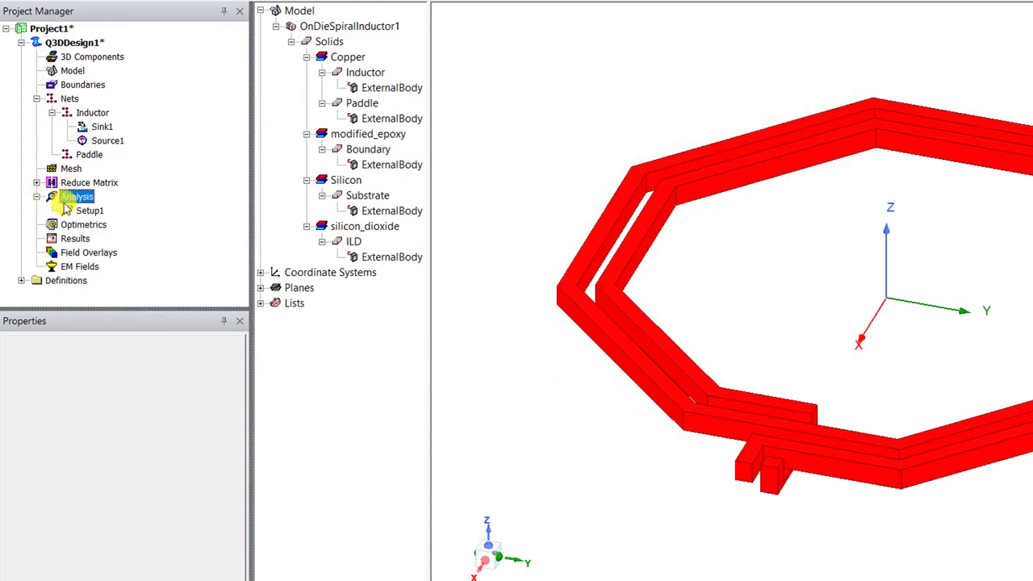
left_click(88, 210)
right_click(103, 220)
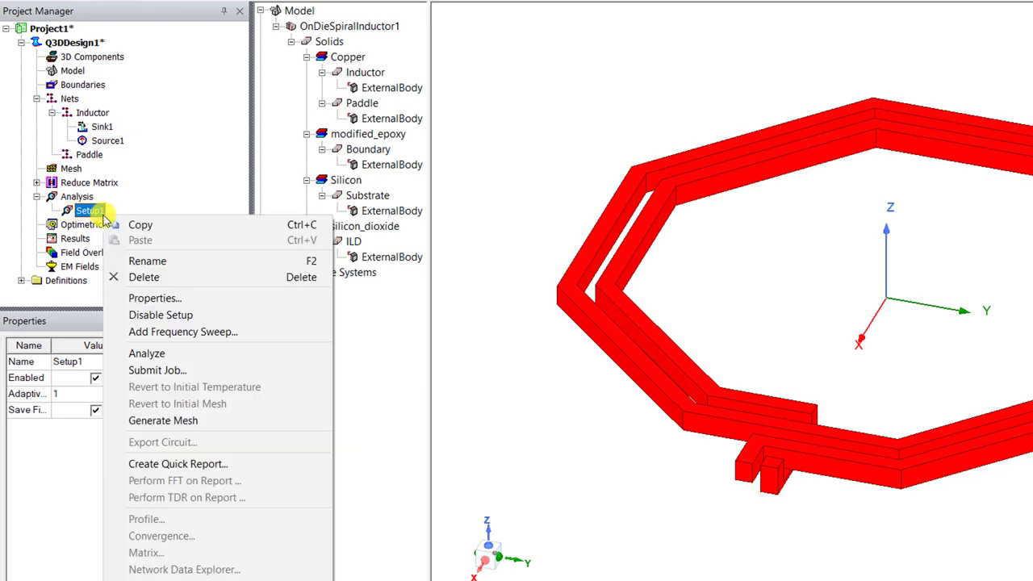
left_click(252, 334)
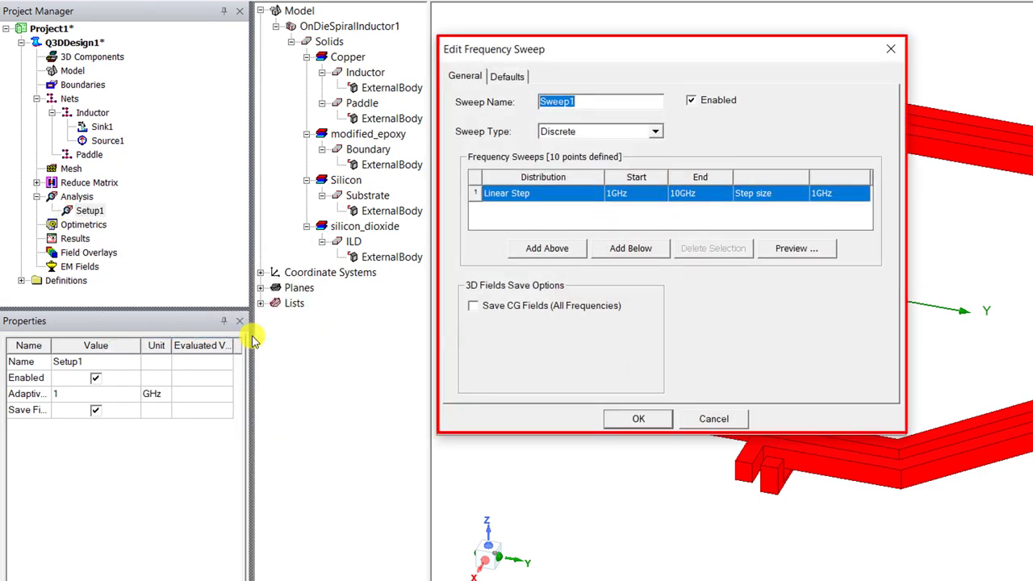
left_click(655, 132)
left_click(613, 144)
Define the sweep as Linear Count from 0.5 GHz to 1.5 GHz with 401 points
left_click(603, 193)
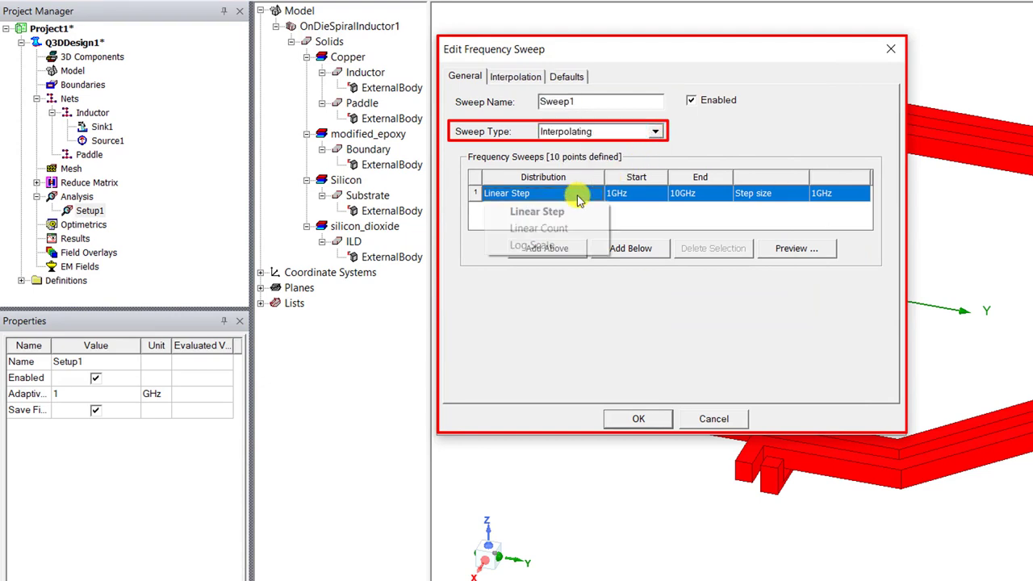
left_click(627, 201)
type("0.5")
key("Tab")
type("1.5")
key("Tab")
type("401")
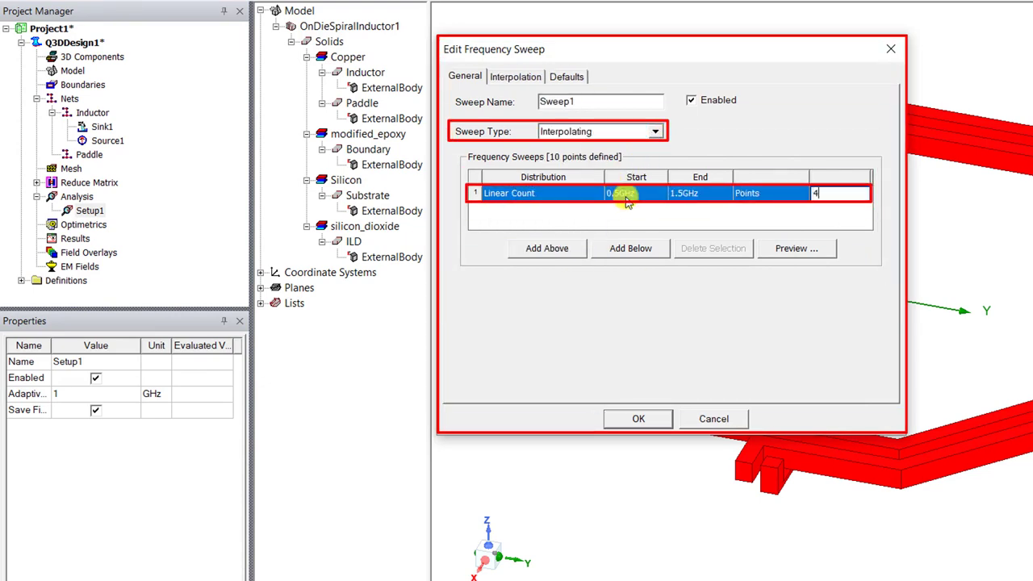
left_click(654, 421)
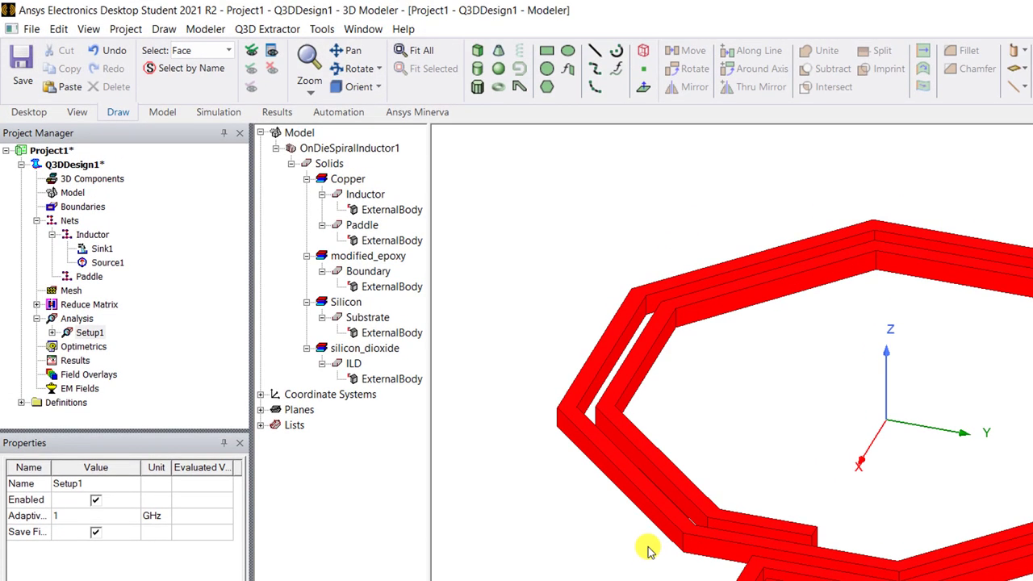
Validate the Q3D design and run the analysis of all its setups
left_click(238, 115)
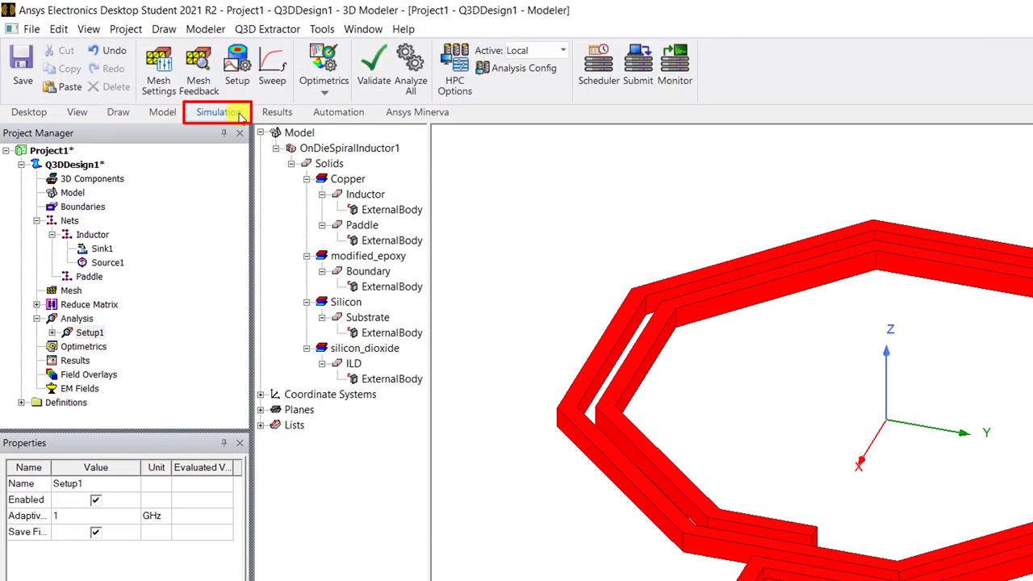
left_click(388, 79)
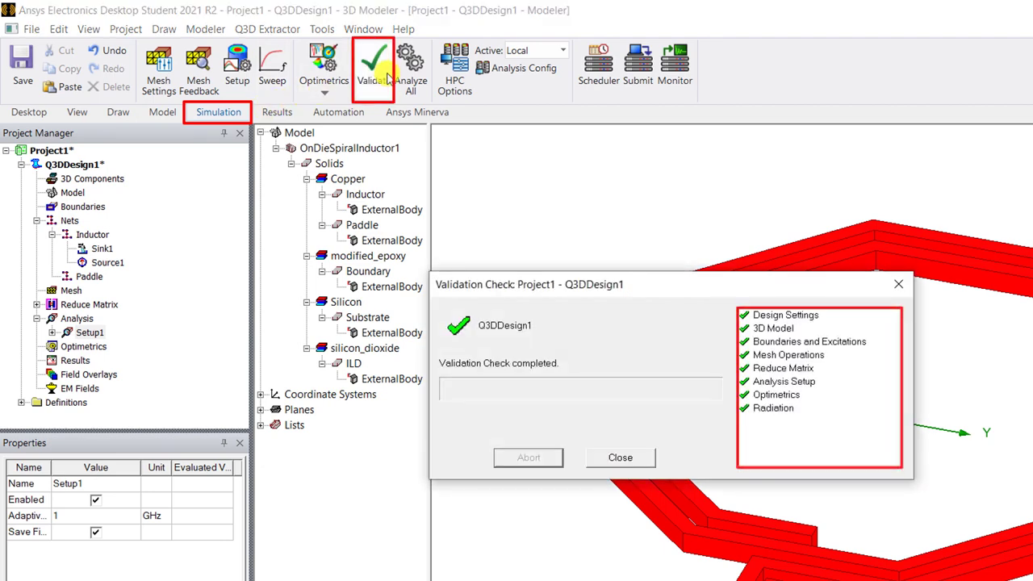
left_click(623, 456)
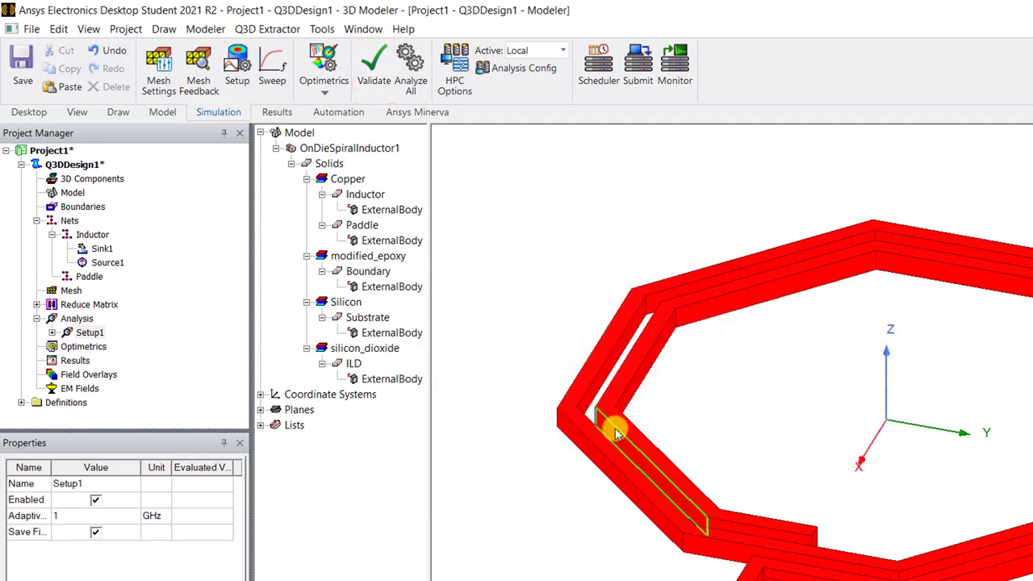
left_click(413, 80)
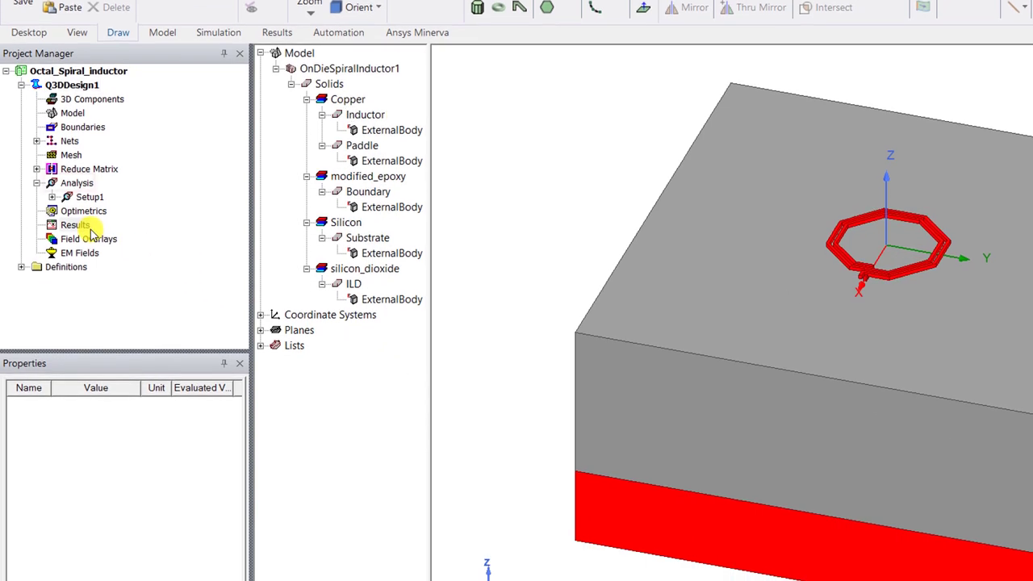
Create a rectangular matrix plot of ACL(Inductor:Source1,Inductor:Source1) from the ACL Matrix category over frequency for Sweep1
right_click(87, 306)
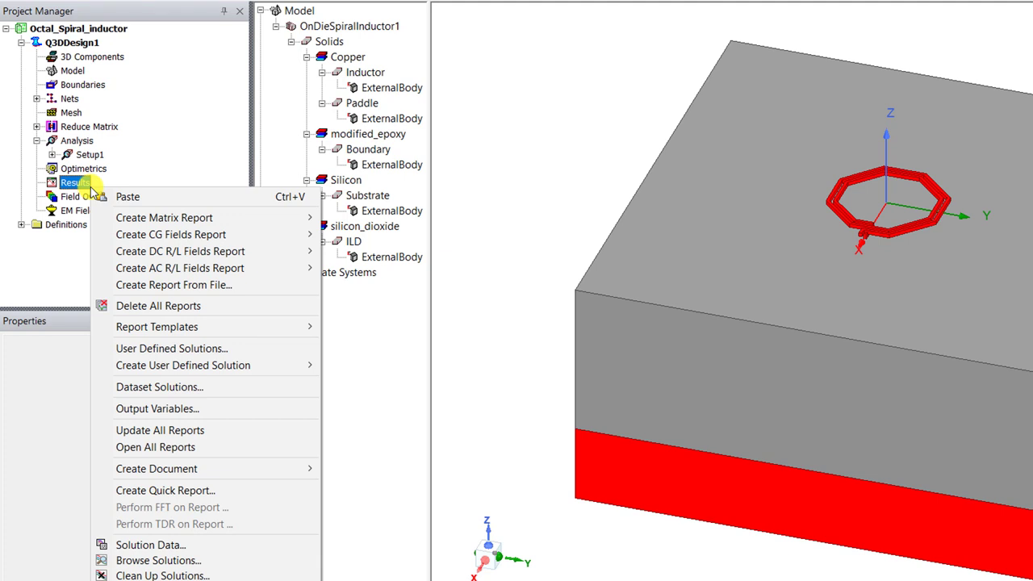
mouse_move(285, 219)
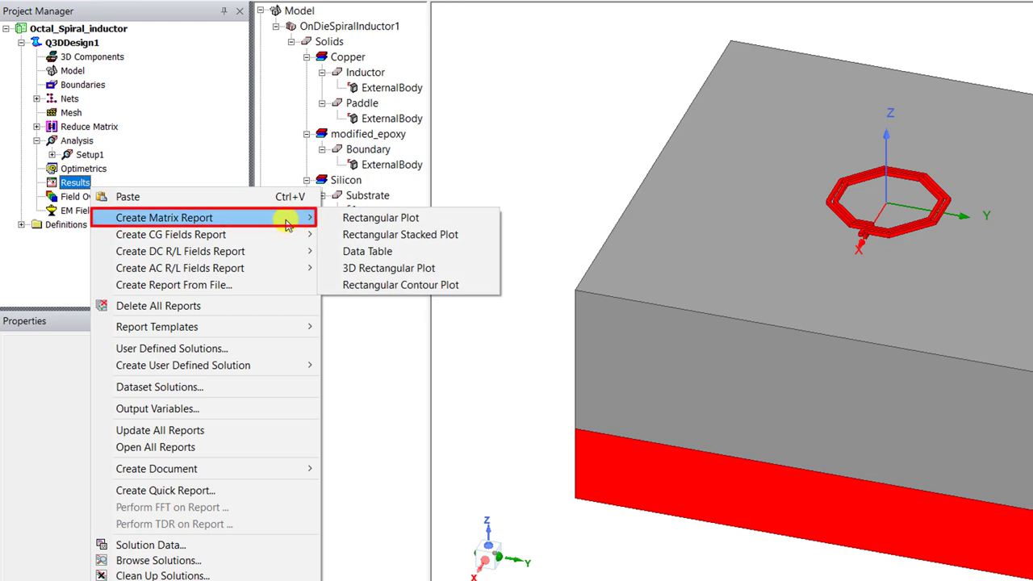
left_click(424, 219)
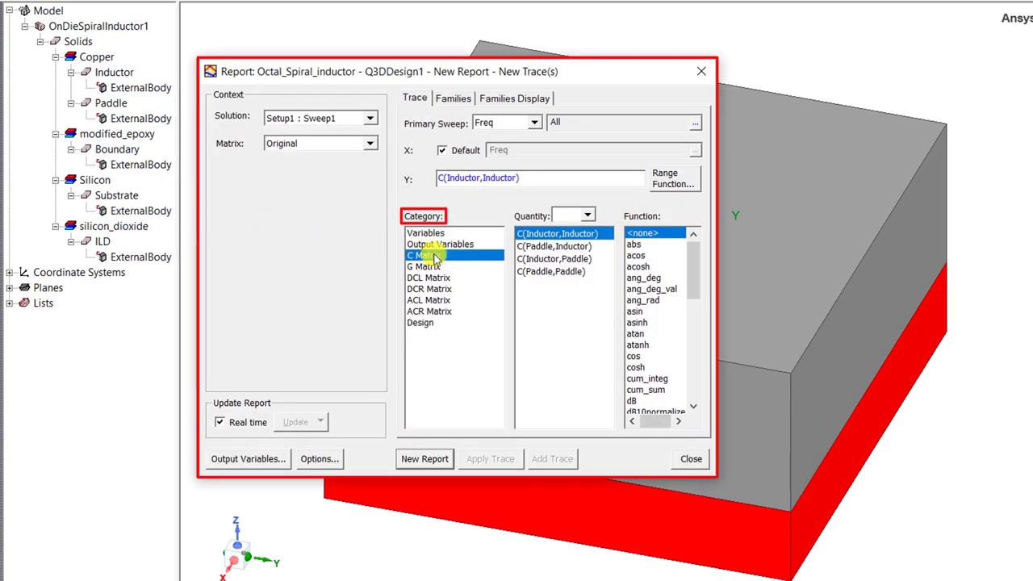
left_click(456, 300)
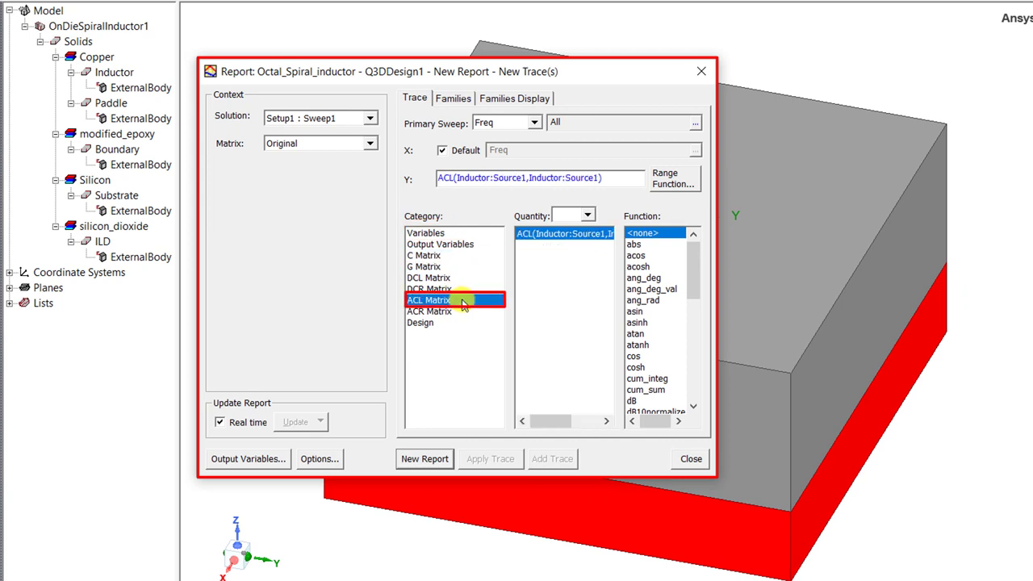
left_click(577, 238)
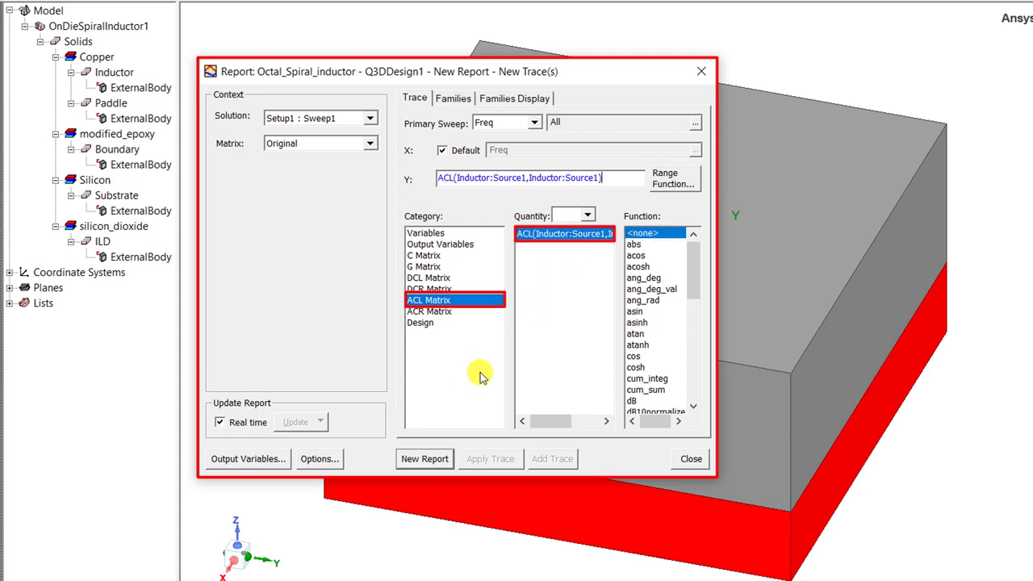
left_click(442, 459)
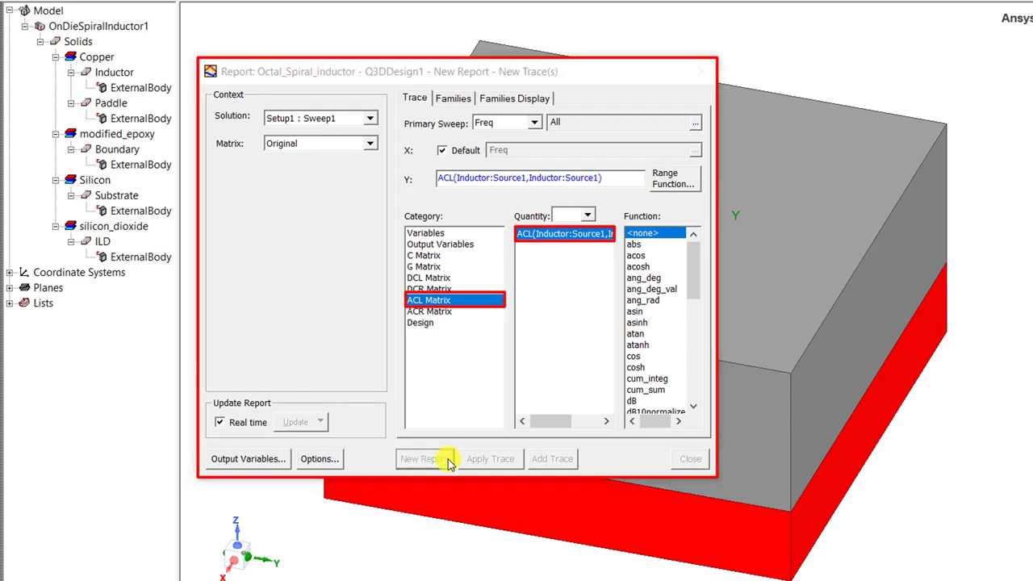
left_click(665, 421)
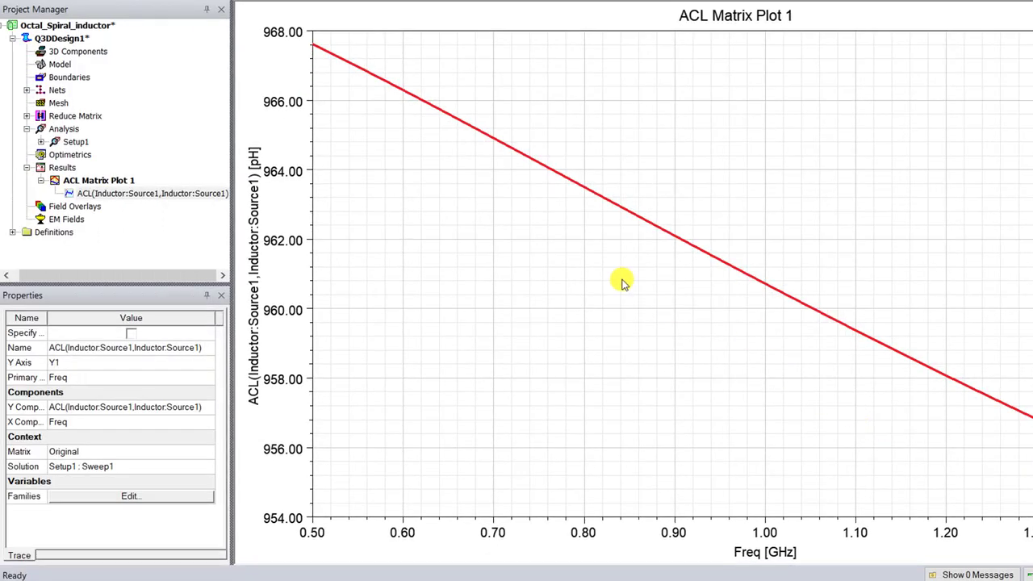
Create a rectangular matrix plot of C(Inductor,Inductor) and C(Paddle,Paddle) from the C Matrix category over frequency for Sweep1
right_click(74, 168)
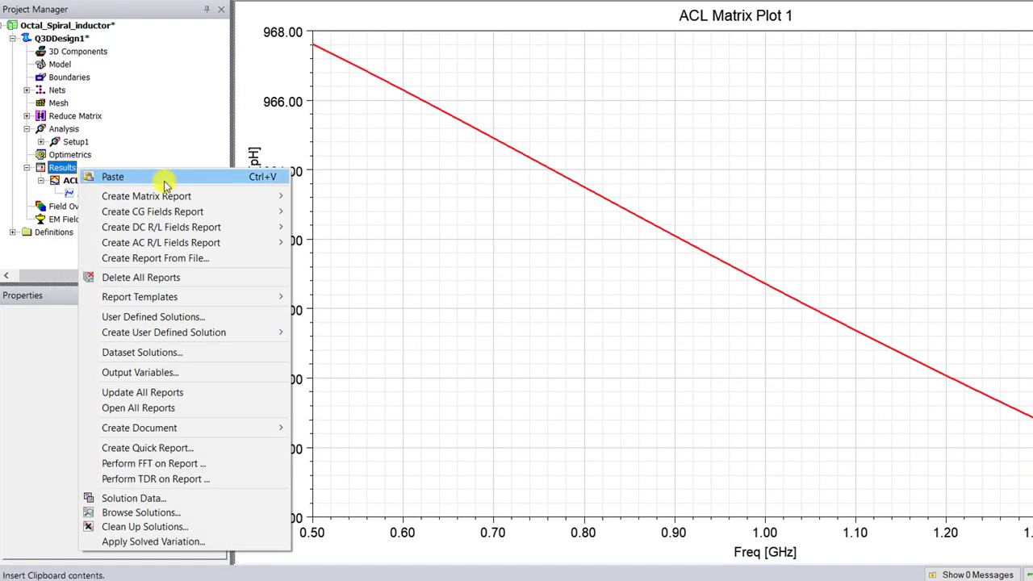
mouse_move(242, 202)
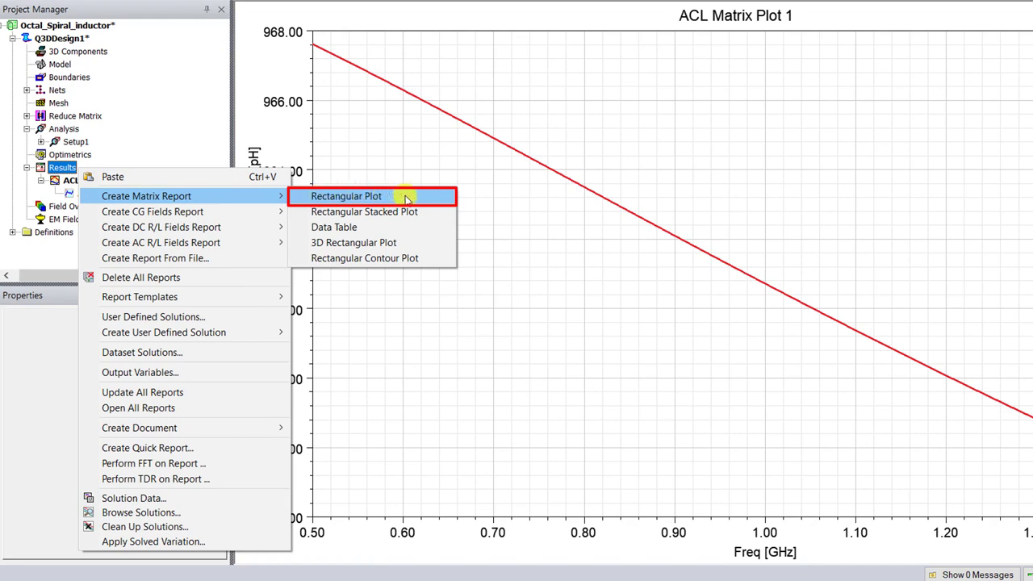
left_click(407, 198)
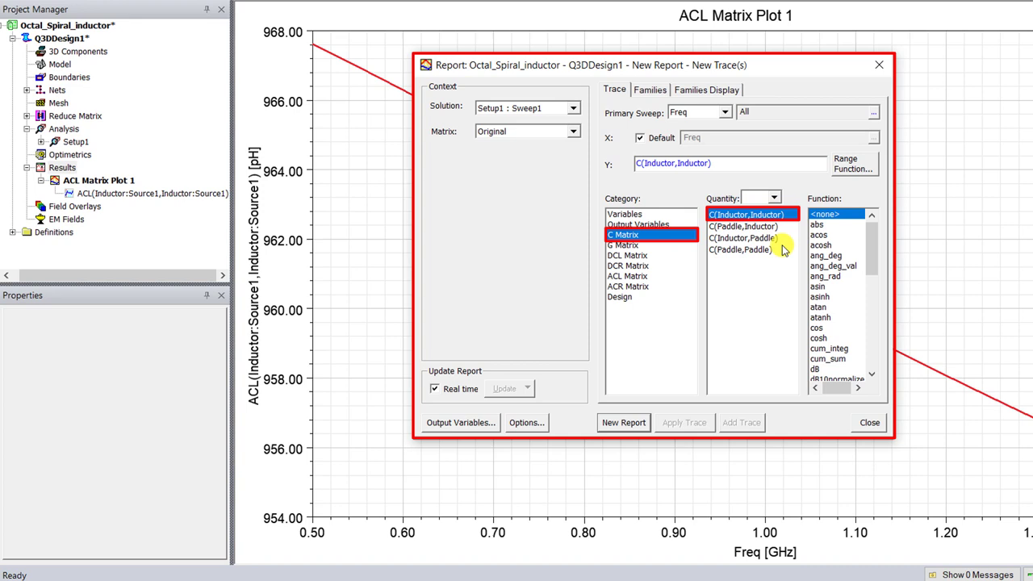
left_click(780, 252)
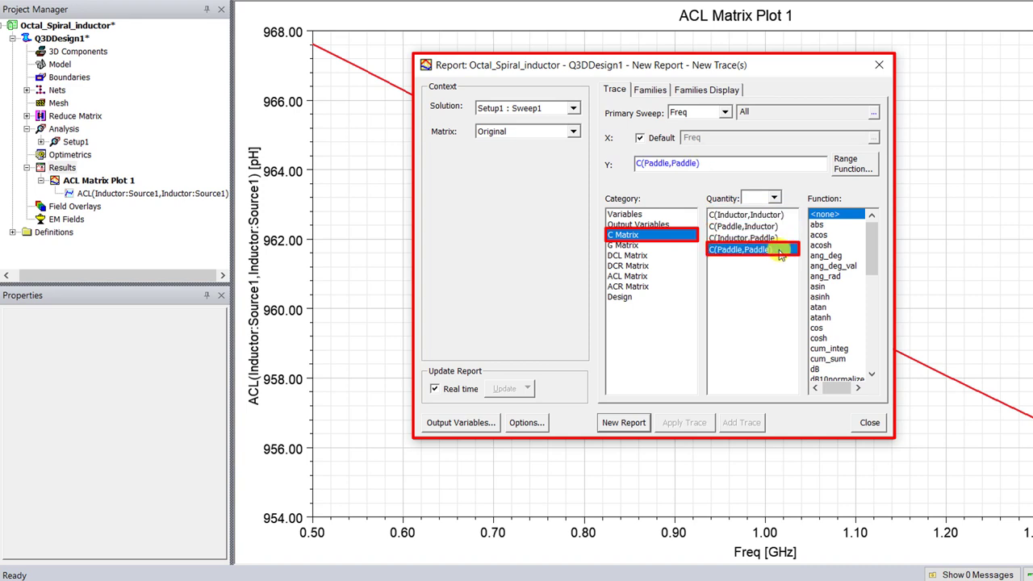
left_click(781, 239)
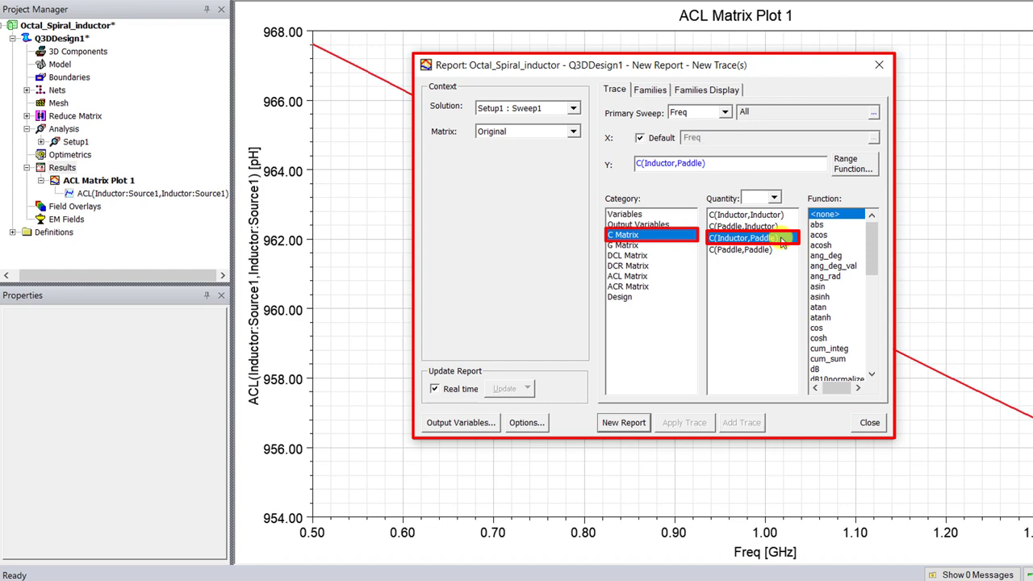
key("Up")
key("Up")
left_click(782, 250, "ctrl")
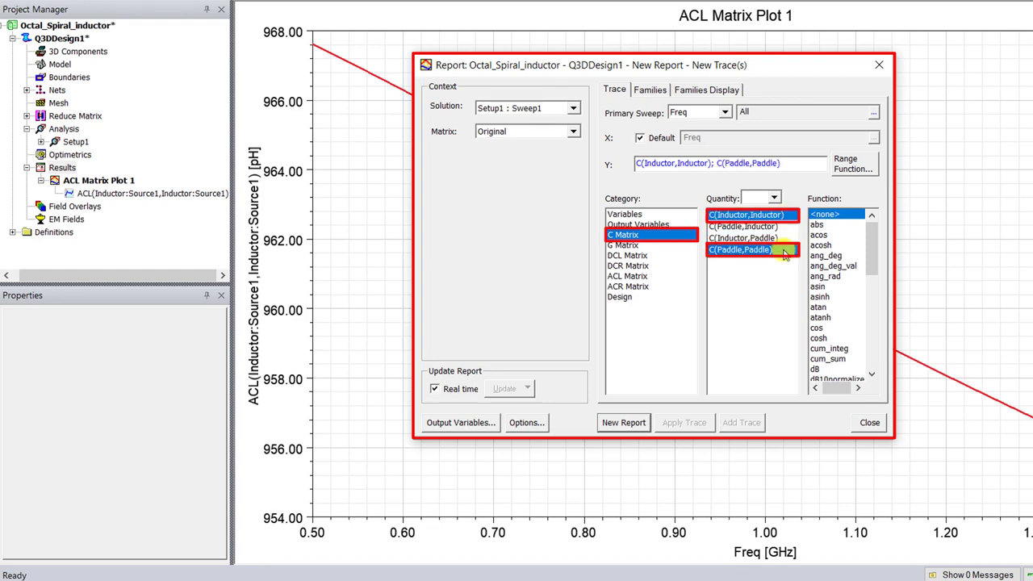
left_click(623, 422)
Create a separate C Matrix report of C(Inductor,Paddle) over frequency and finish the report setup
key("Up")
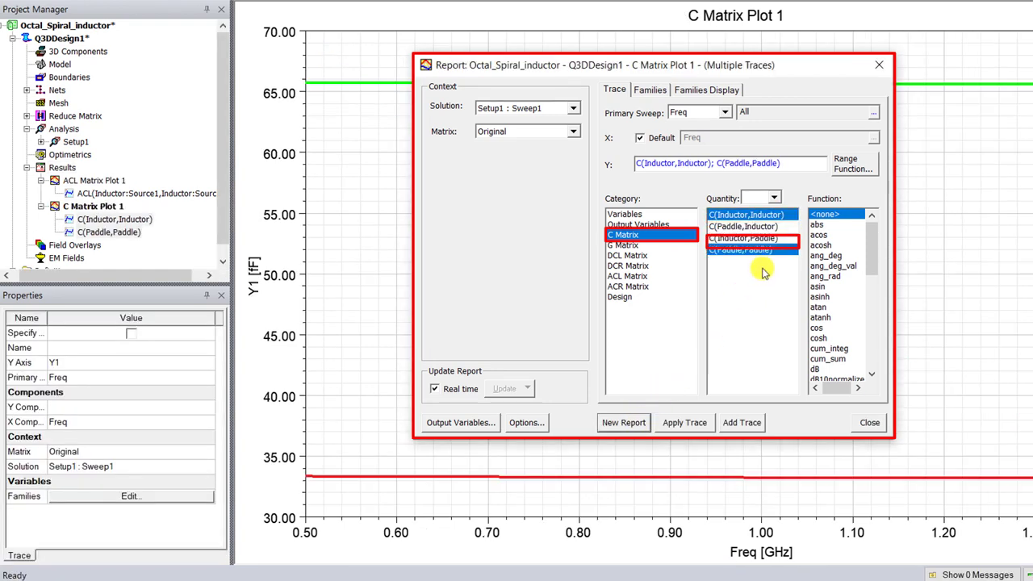
left_click(623, 422)
left_click(855, 423)
Assign the C(Paddle,Paddle) trace of C Matrix Plot 1 to the Y2 axis
left_click(117, 206)
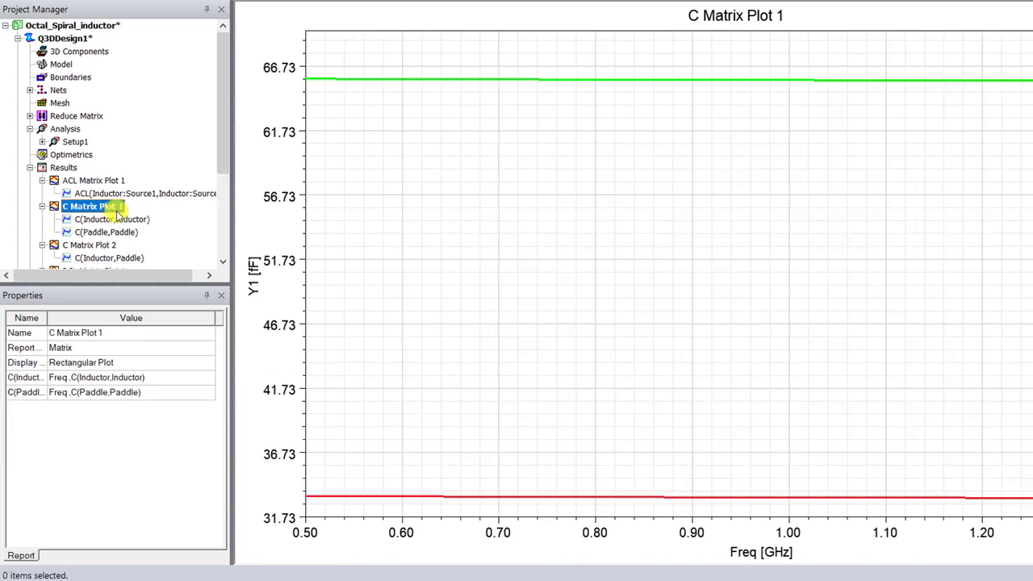
left_click(121, 233)
left_click(87, 361)
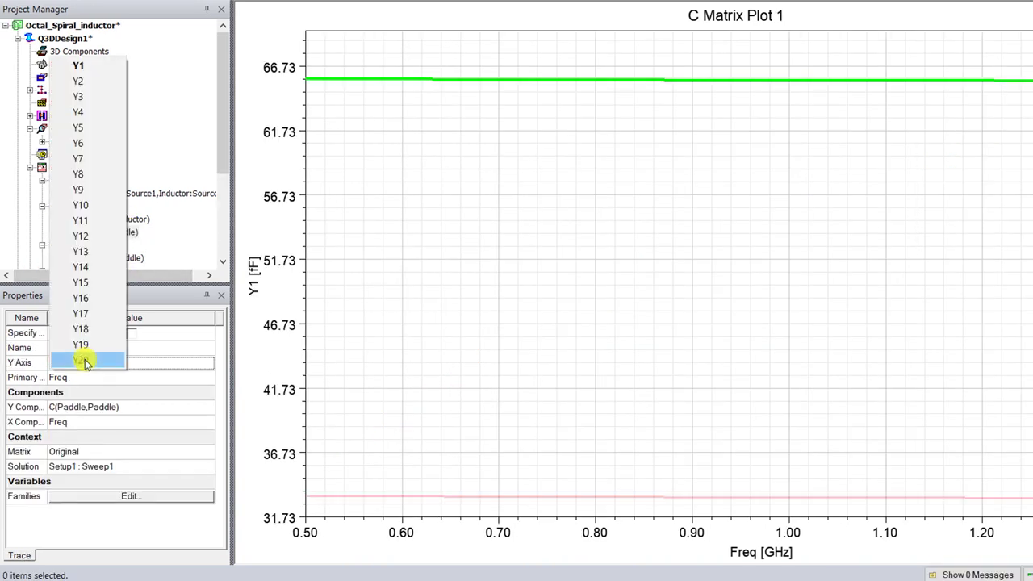
left_click(105, 81)
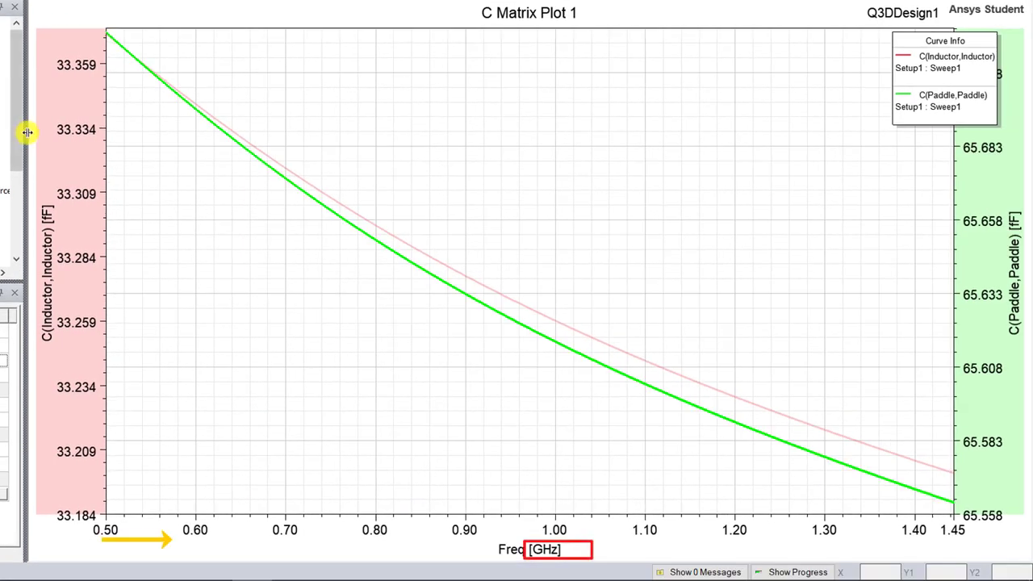
left_click(123, 158)
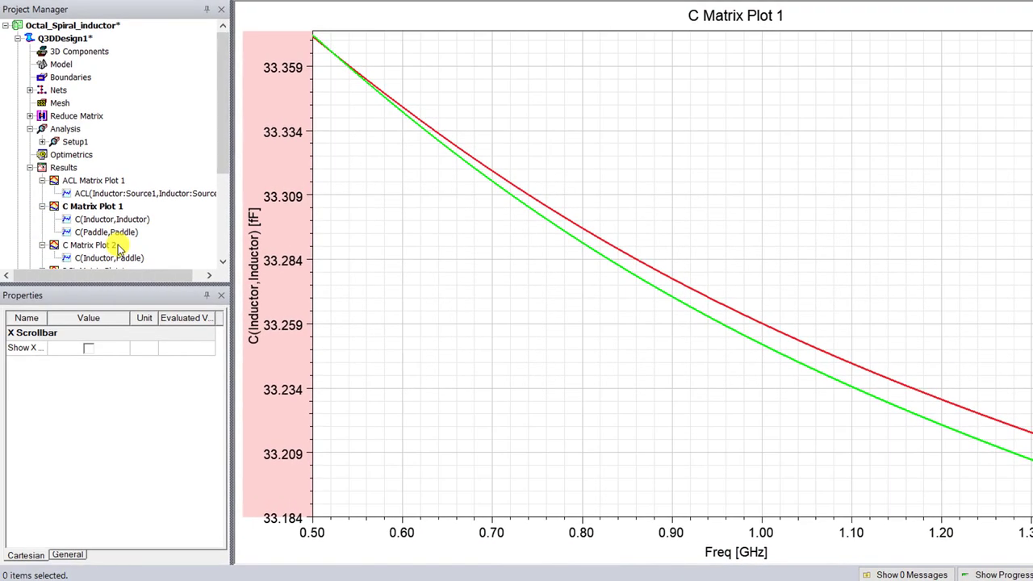
Review C Matrix Plot 2 and the DCL, DCR, second ACL and ACR matrix plots one after another
left_click(89, 246)
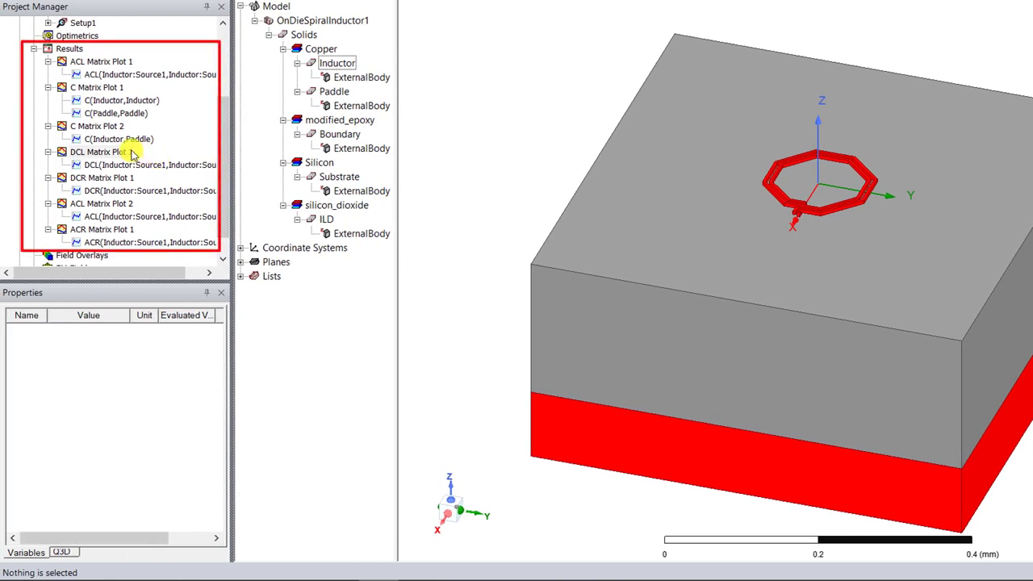
left_click(131, 153)
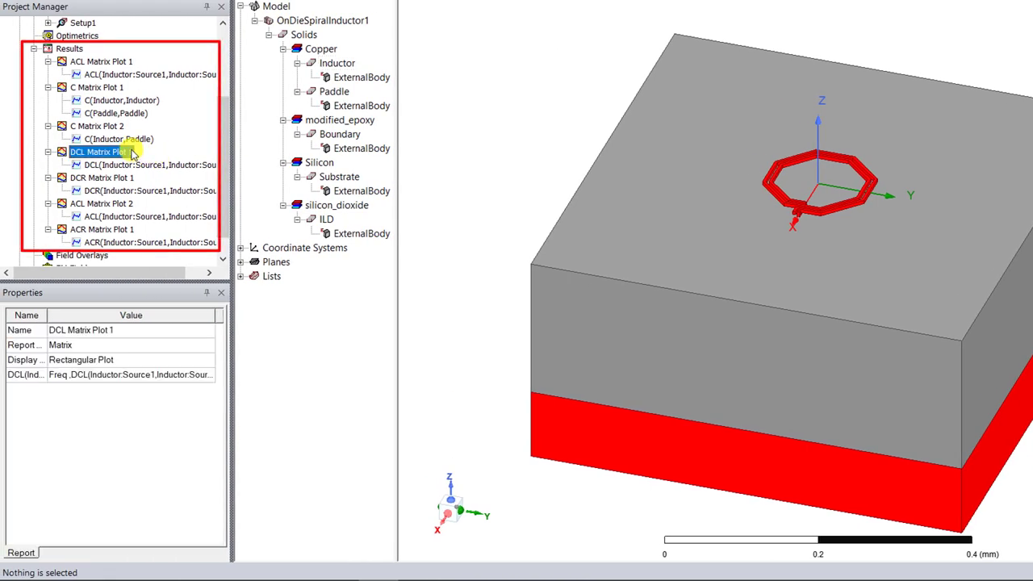
double_click(132, 153)
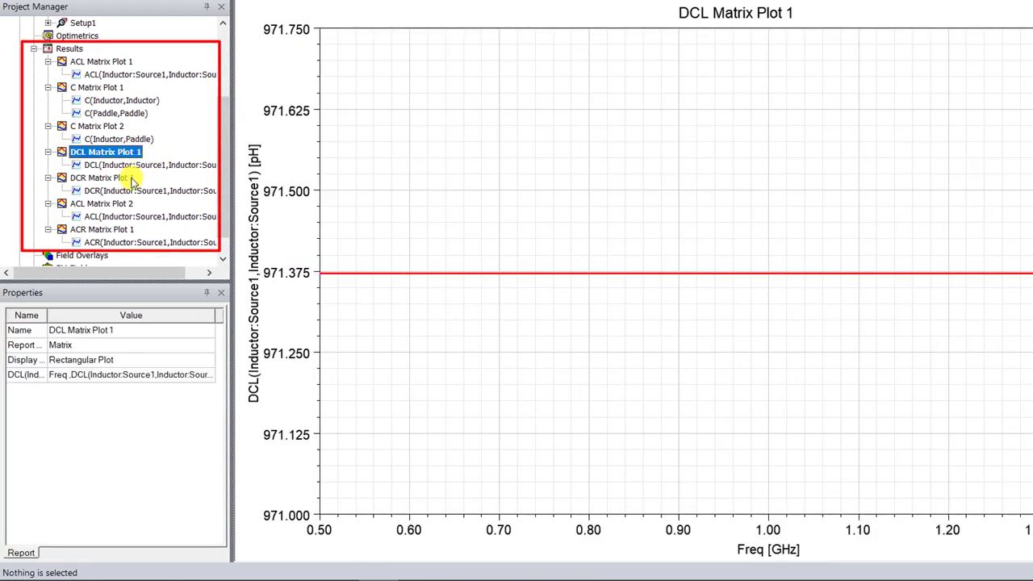
double_click(128, 178)
double_click(129, 204)
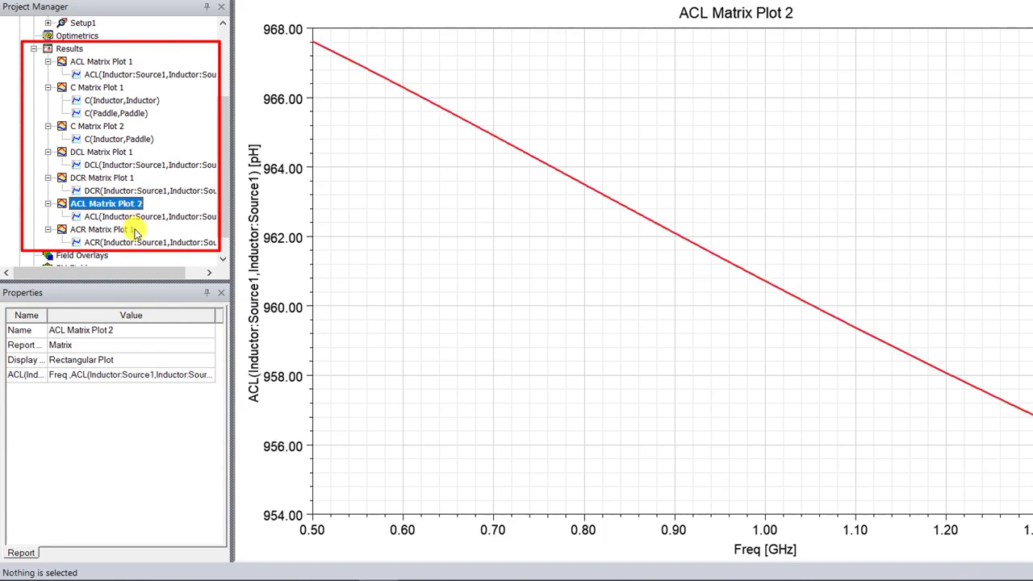
double_click(133, 230)
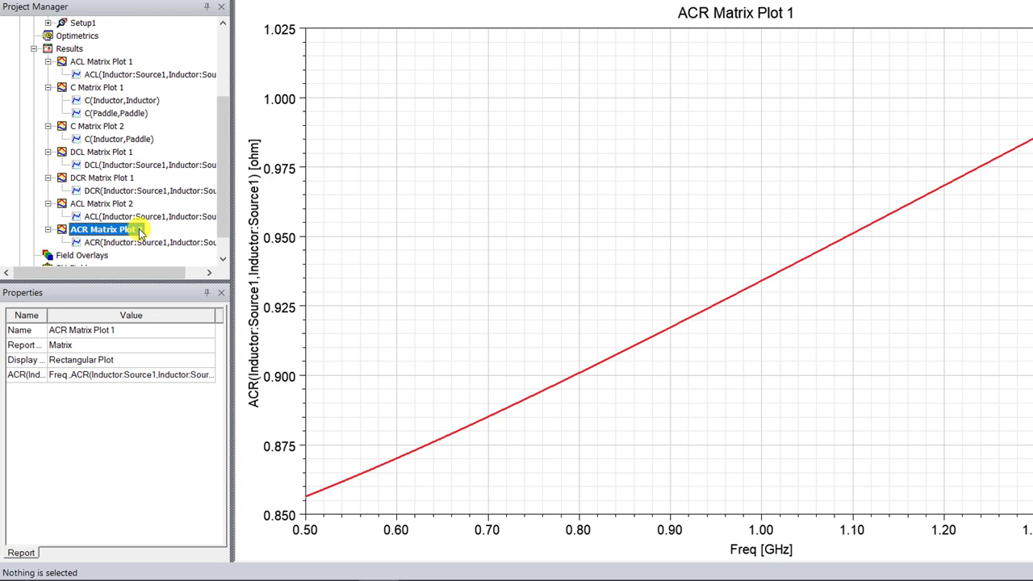
Create an AC R/L Mag_SurfaceJac field plot on the Inductor for Setup1 : LastAdaptive at 1GHz
scroll(138, 230, "up", 3)
double_click(90, 36)
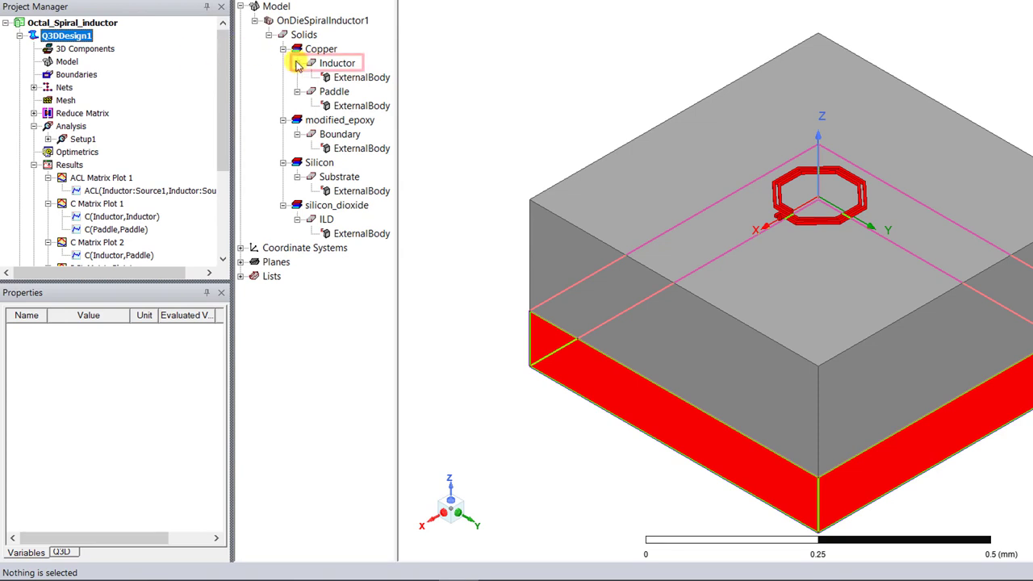
left_click(350, 64)
right_click(356, 65)
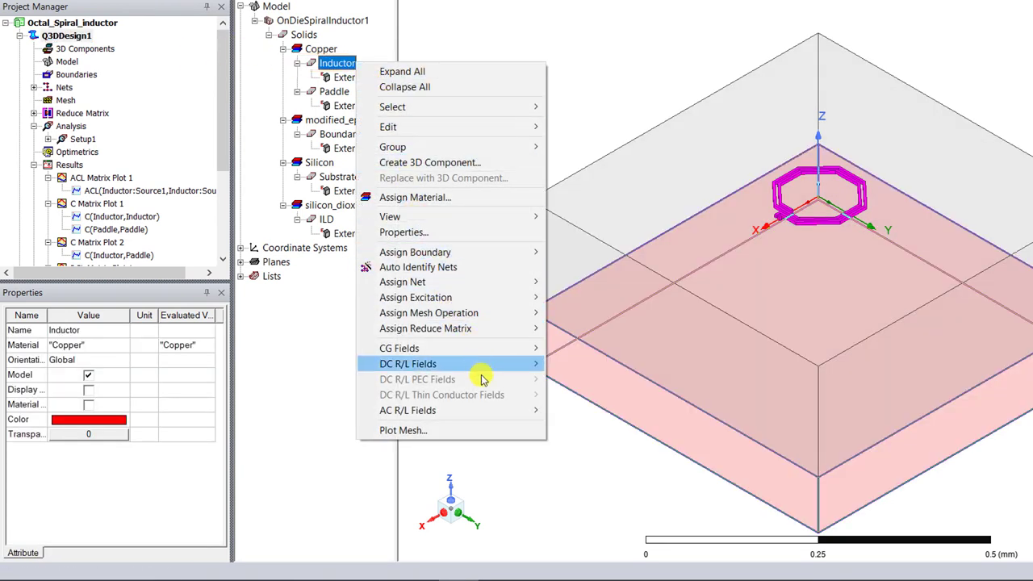
mouse_move(492, 410)
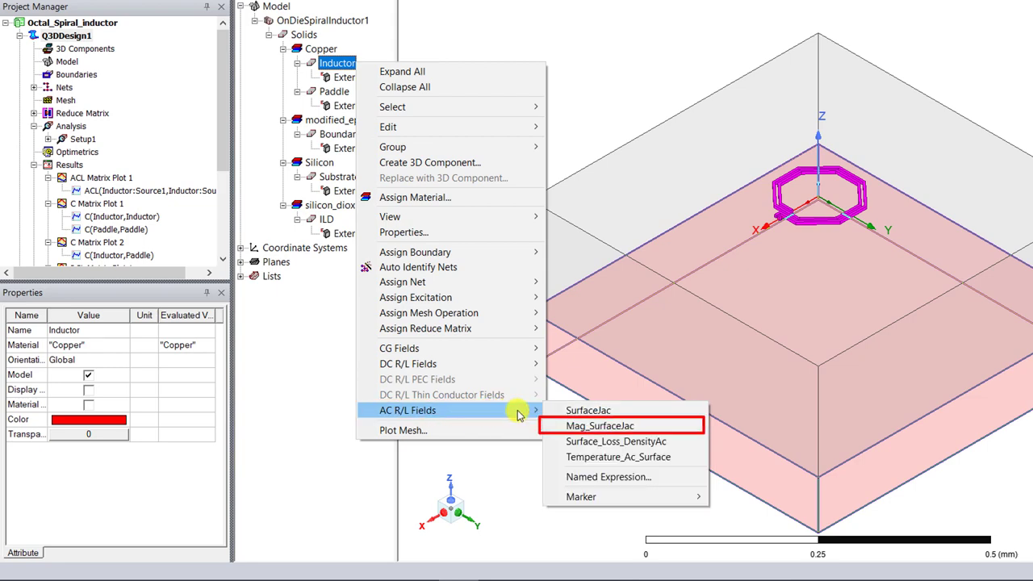
left_click(668, 425)
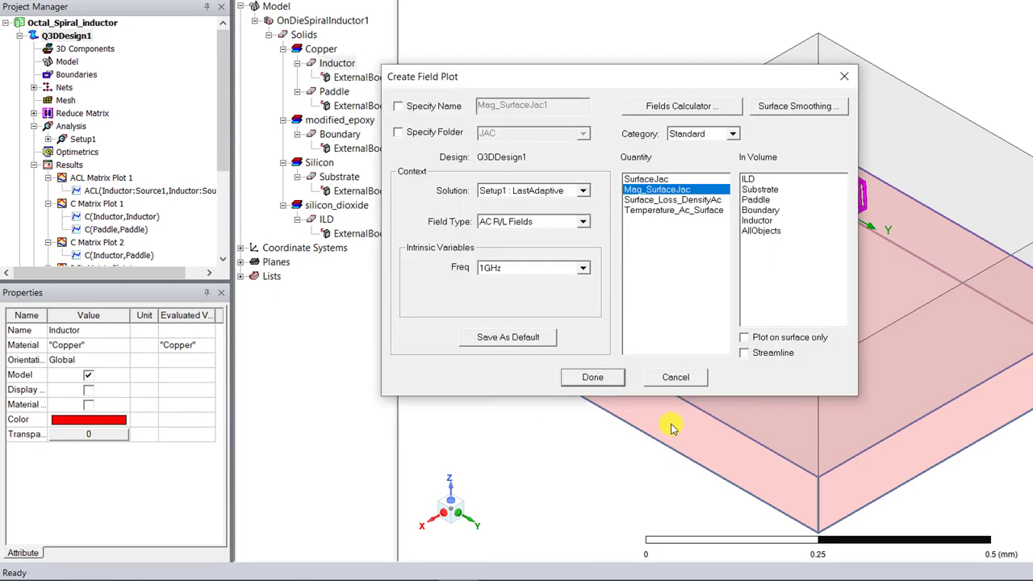
left_click(615, 378)
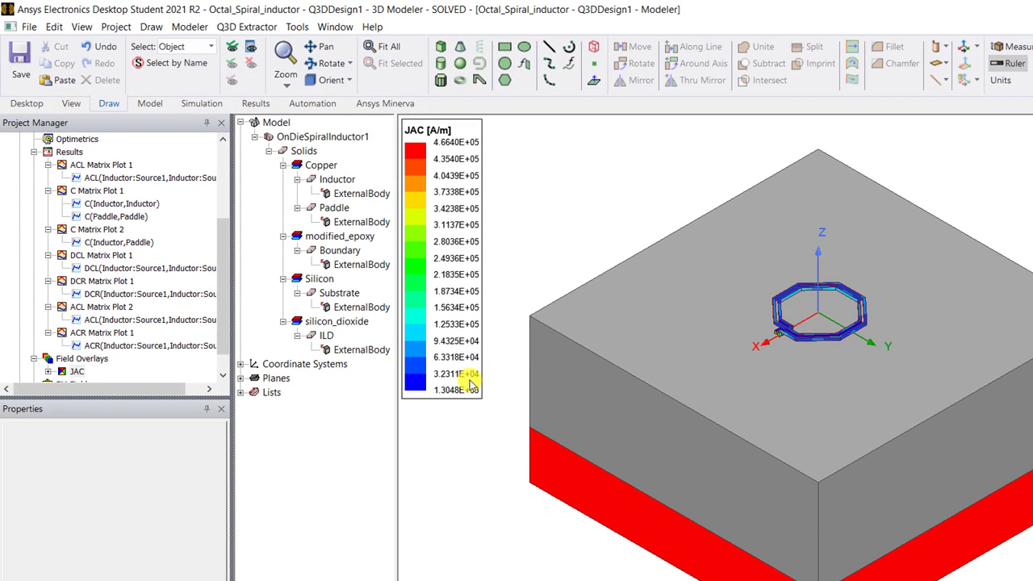
Set the number of divisions of the JAC field plot's color scale to 50
double_click(472, 270)
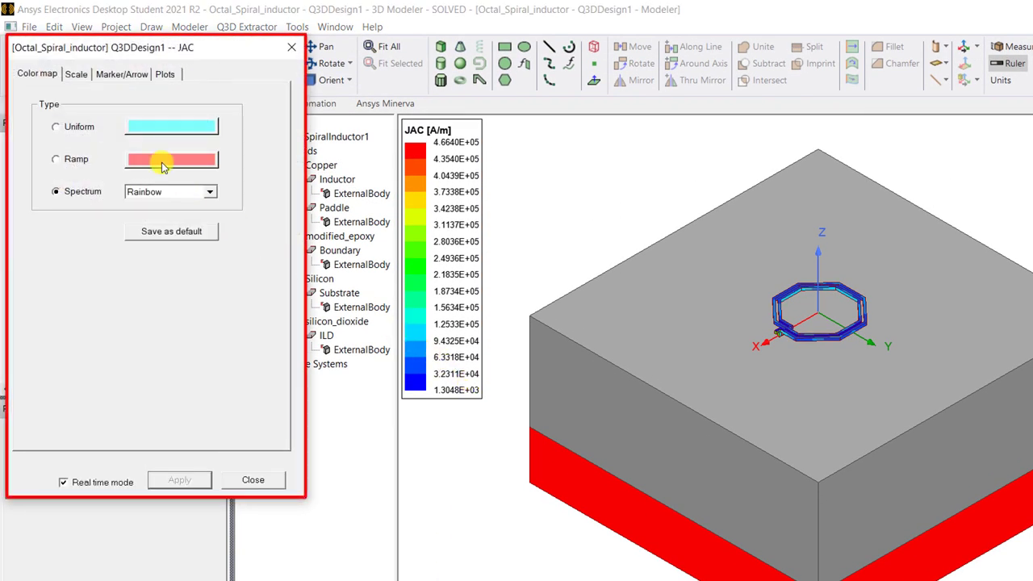
left_click(78, 75)
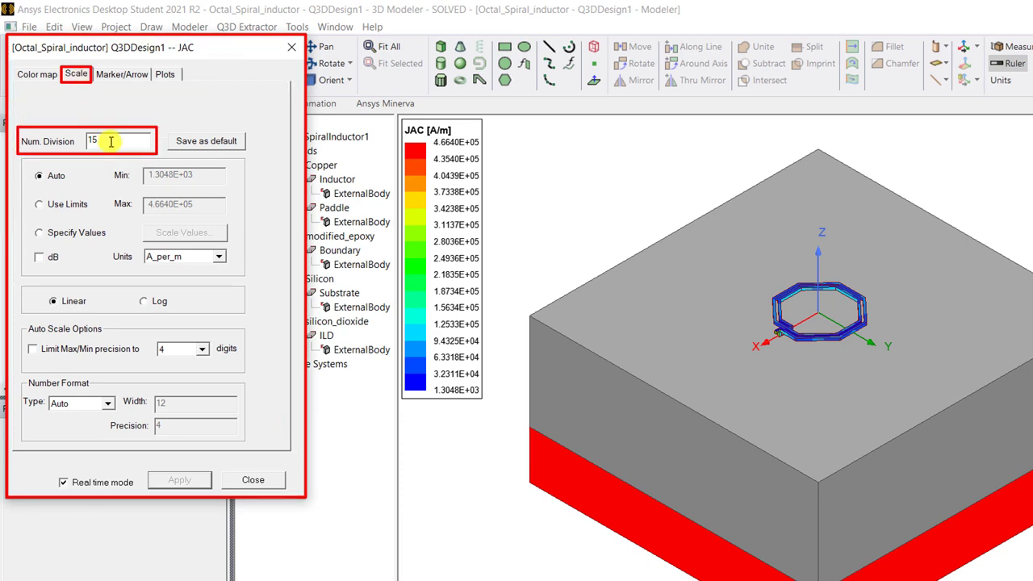
left_click_drag(110, 141, 84, 140)
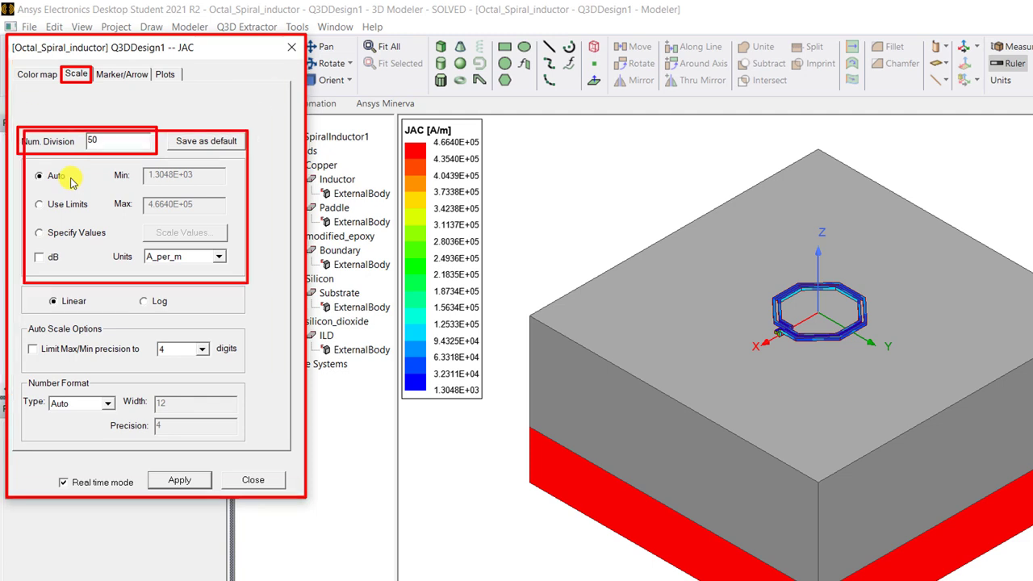
left_click(40, 207)
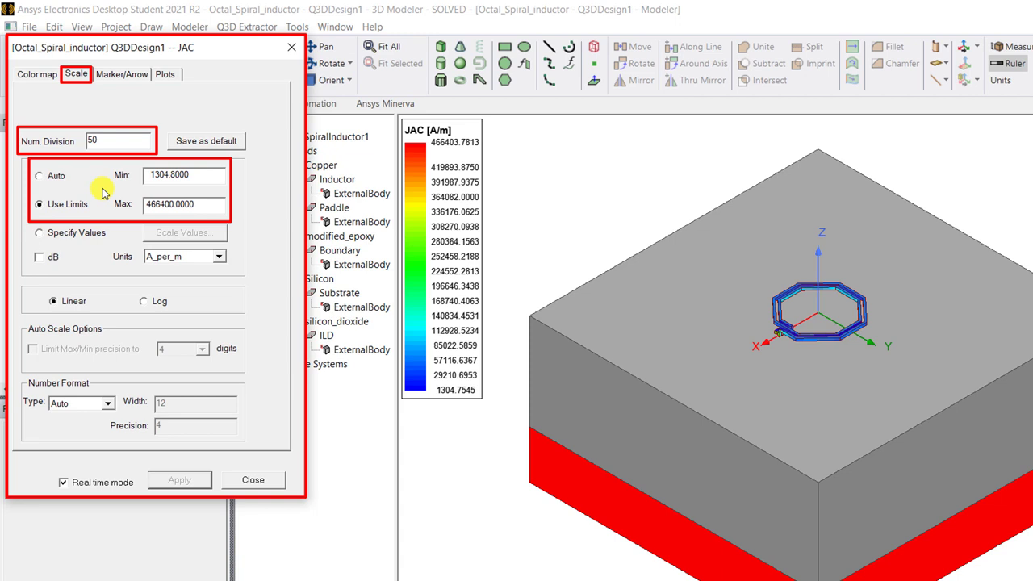
left_click(203, 208)
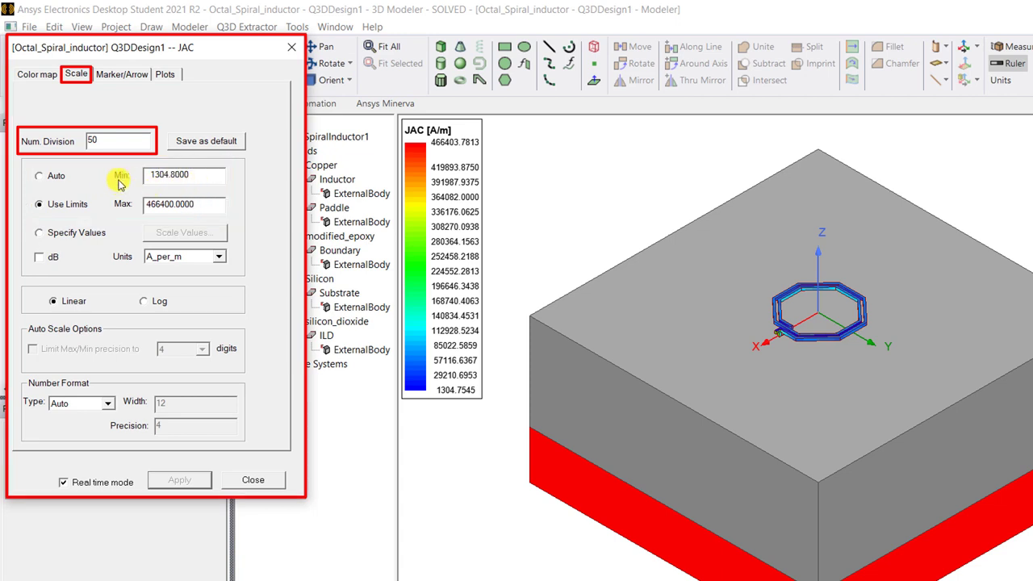
left_click(40, 177)
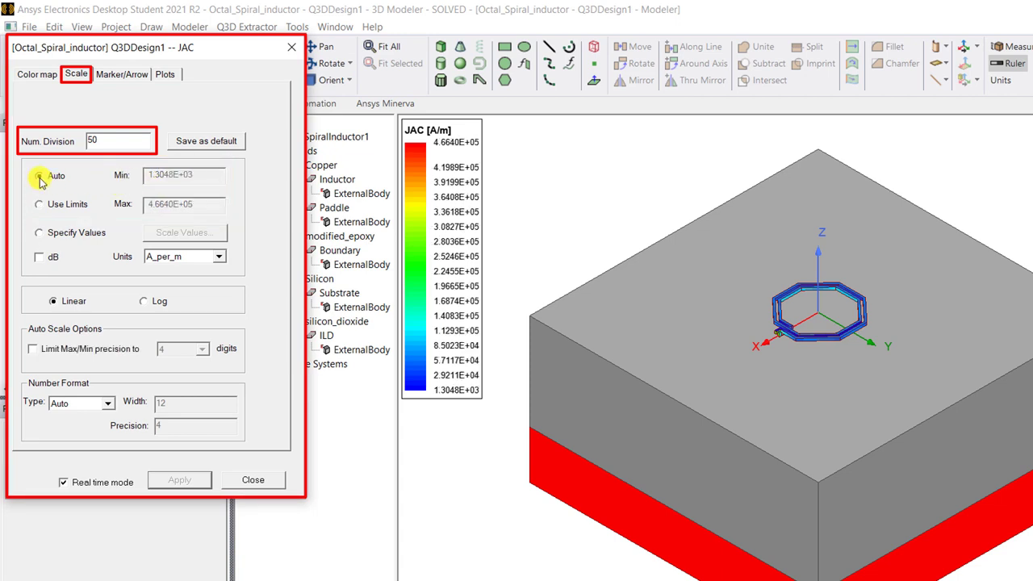
Switch the JAC color scale to Log and close the plot settings
left_click(145, 302)
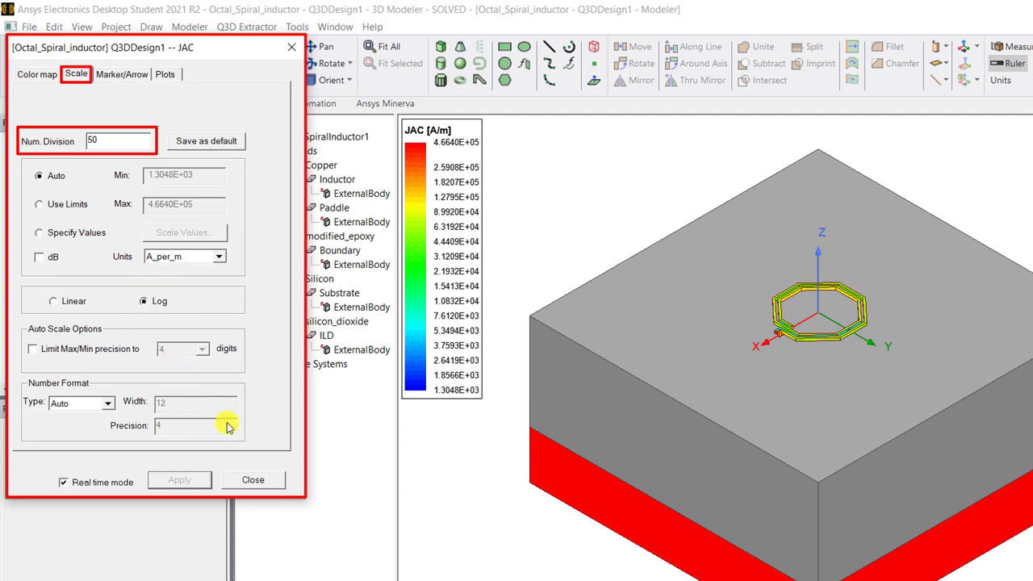
left_click(271, 482)
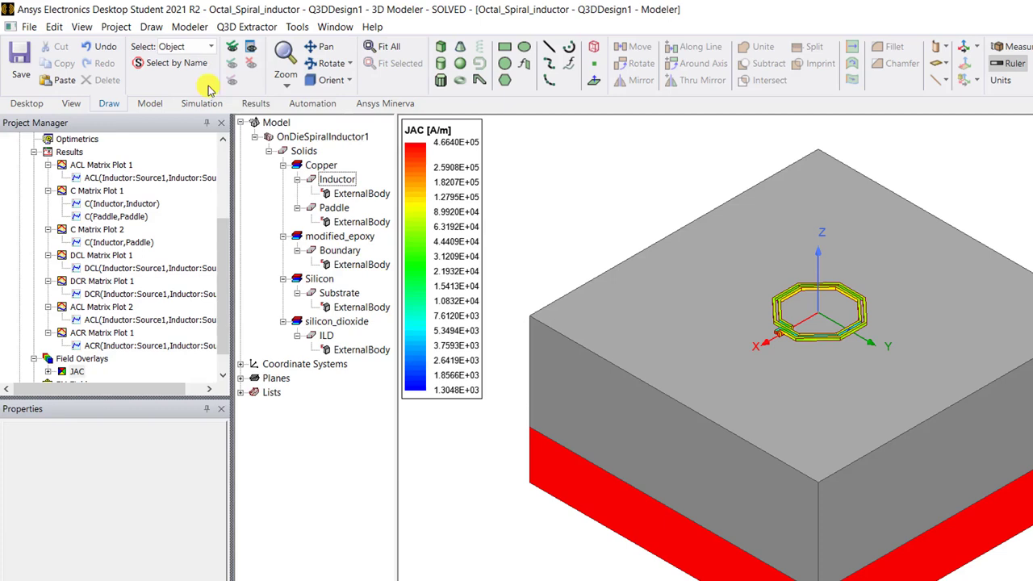
With face selection, create a CG Fields Mag_E plot on the block's top face for Setup1 : LastAdaptive at 1GHz and 0deg phase
left_click(204, 50)
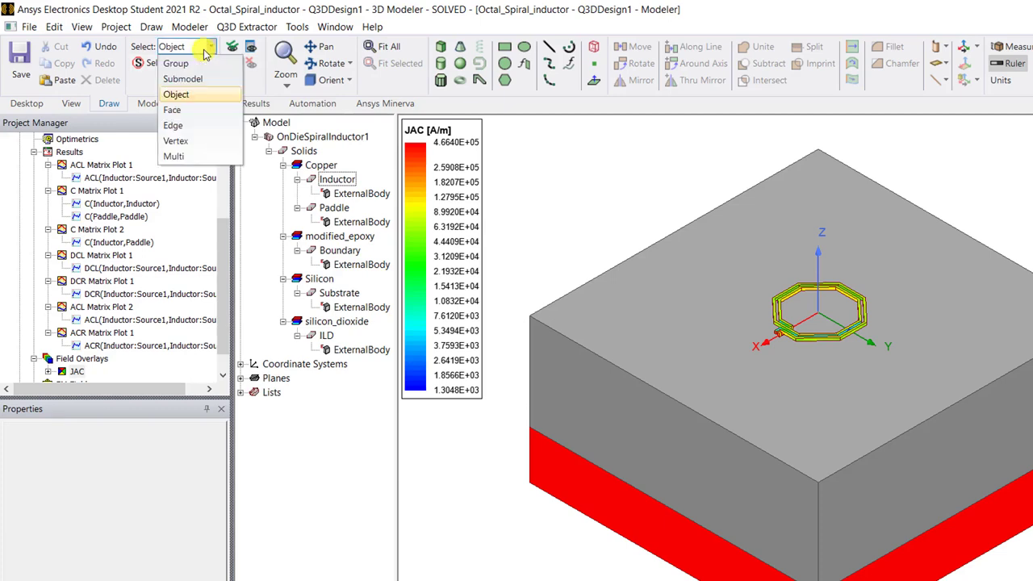
left_click(208, 109)
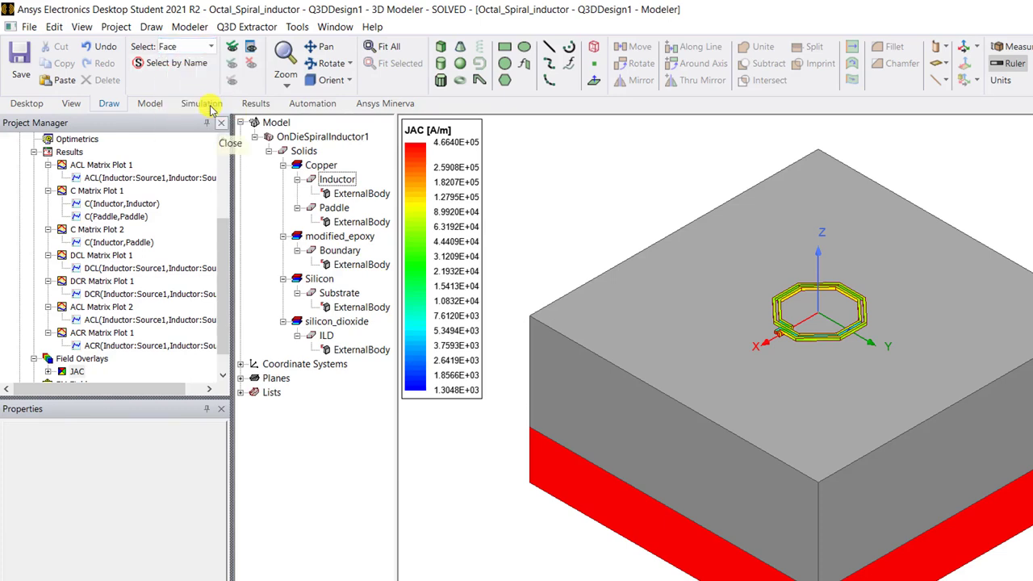
left_click(627, 322)
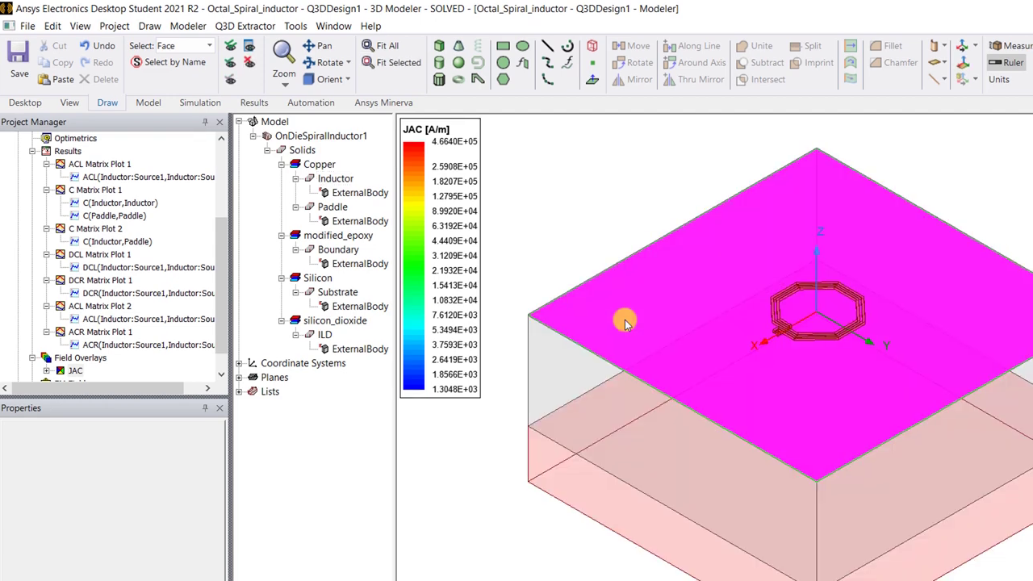
right_click(626, 323)
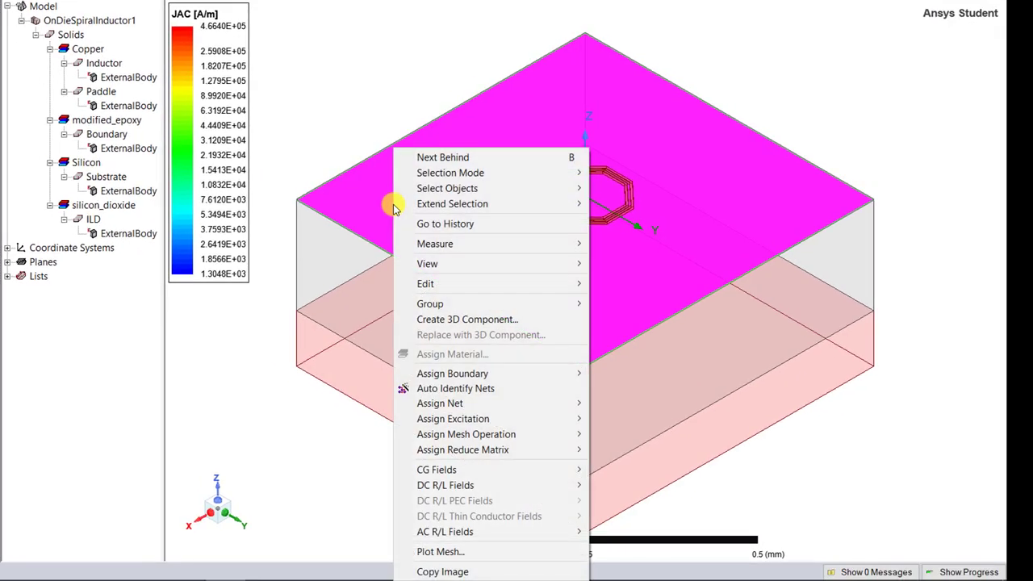
mouse_move(539, 475)
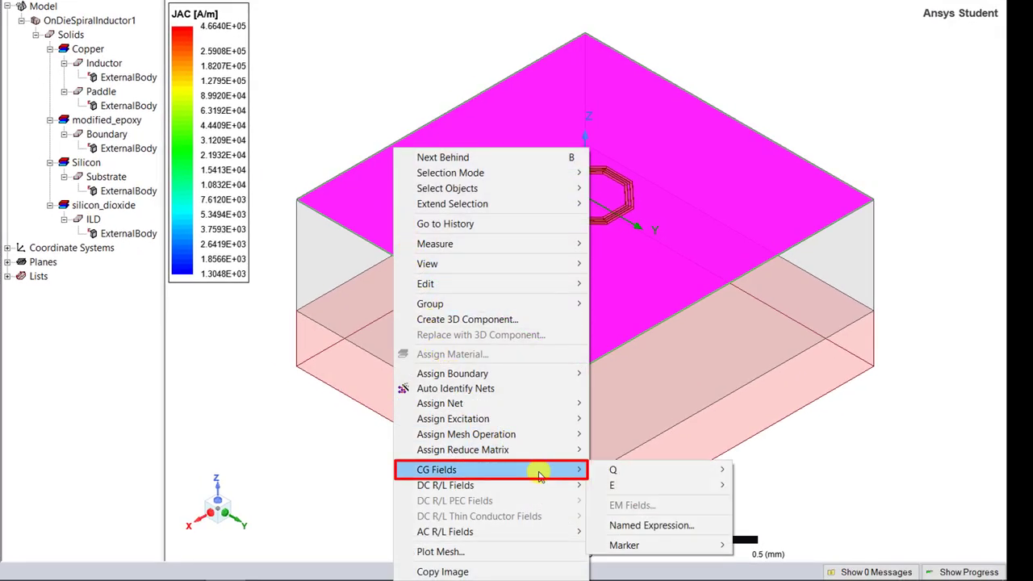
mouse_move(720, 487)
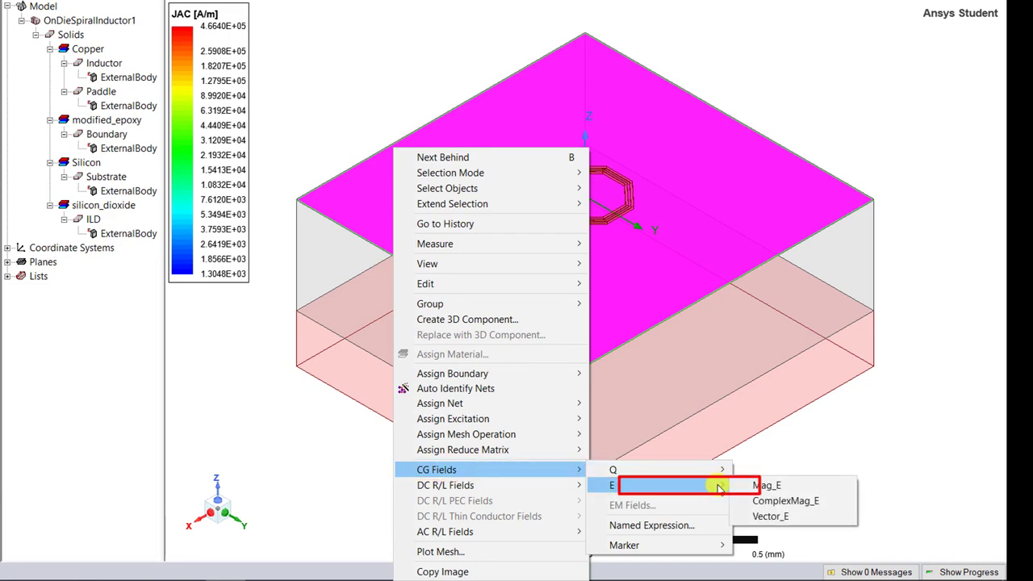
left_click(811, 485)
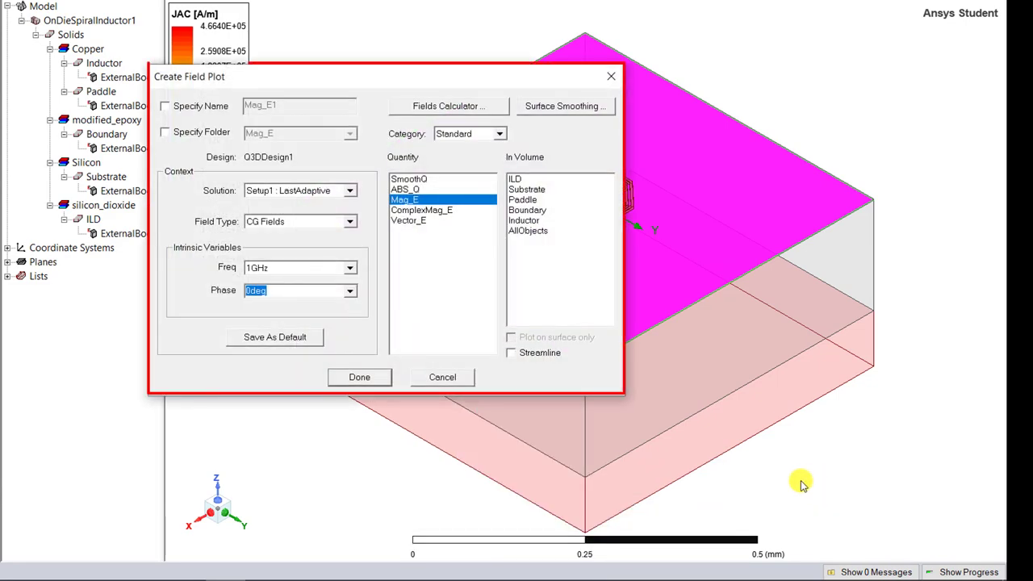
left_click(359, 377)
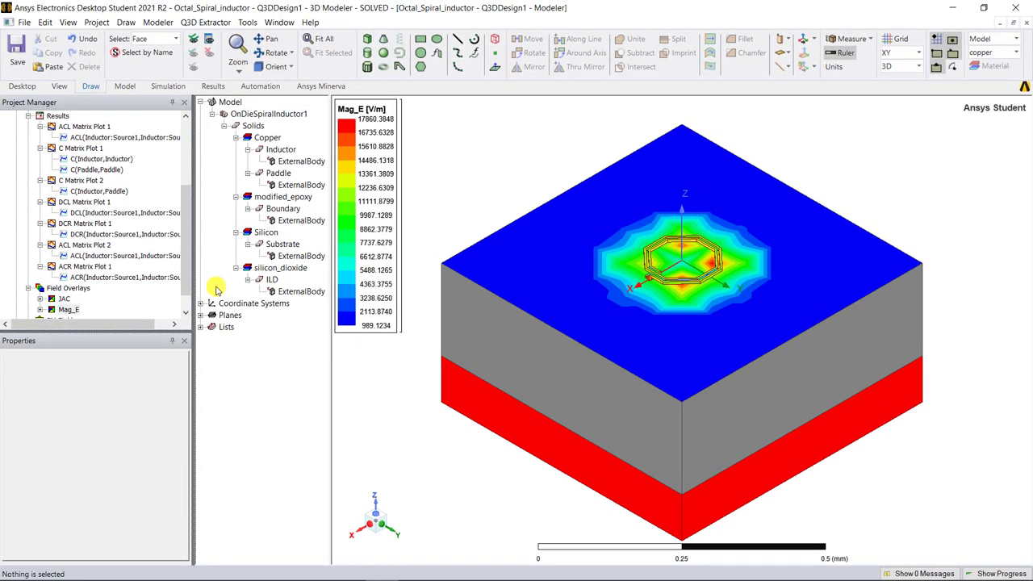
Animate the Mag_E1 field plot as Animation1, sweeping the single variable Phase from 0deg to 170deg in 17 steps
scroll(51, 298, "down", 1)
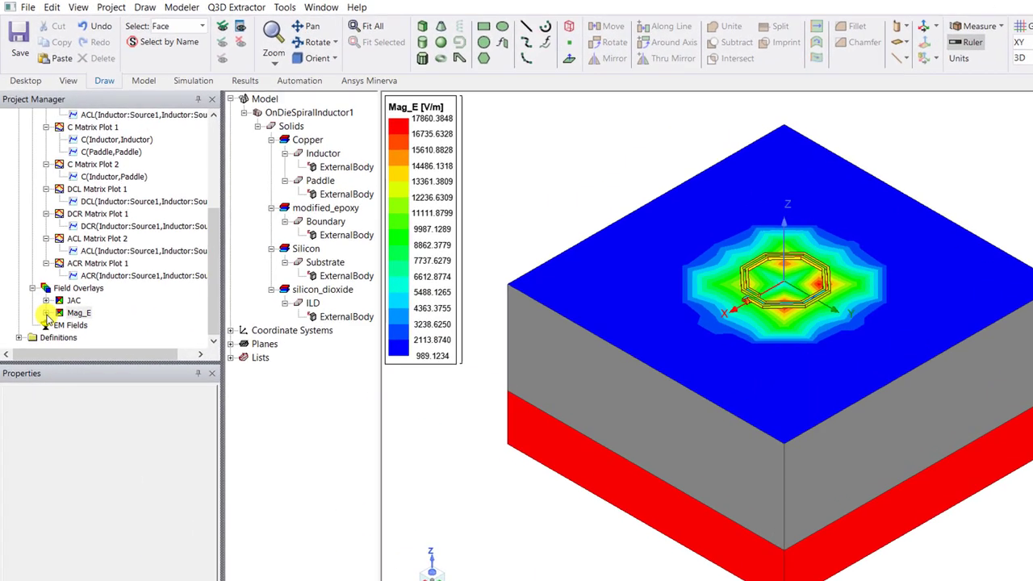
left_click(40, 289)
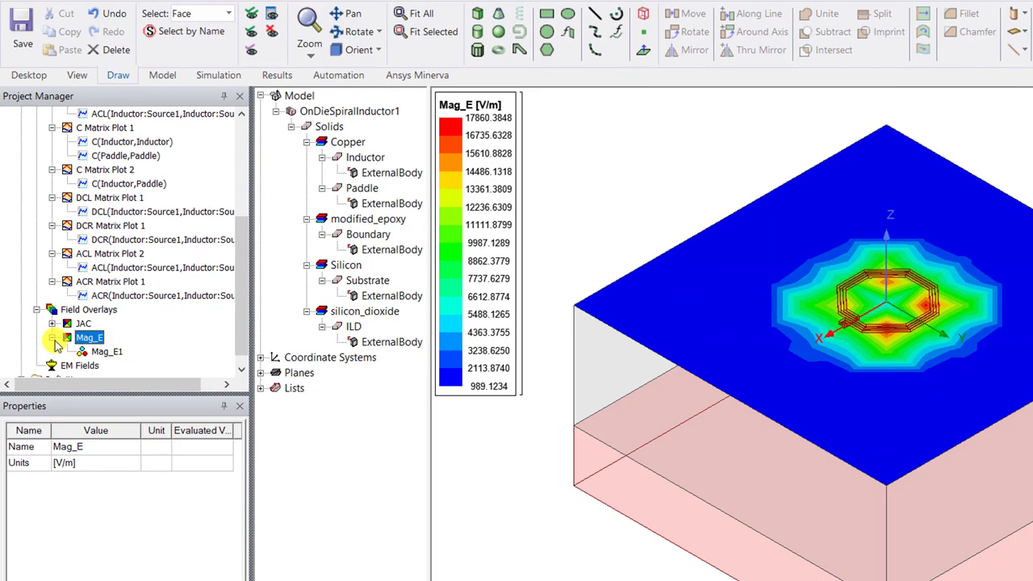
scroll(81, 347, "down", 1)
left_click(121, 366)
right_click(123, 368)
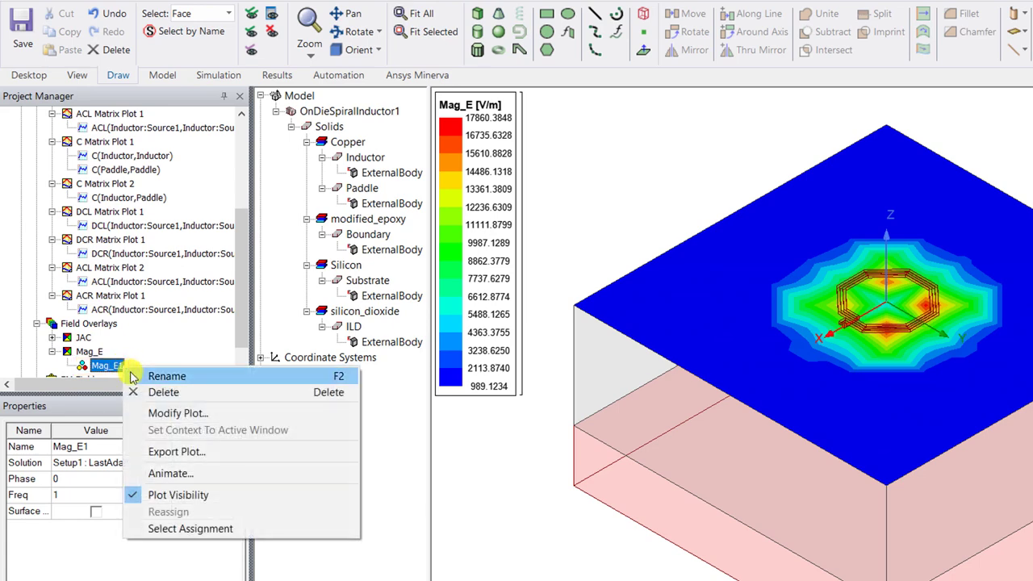
left_click(242, 474)
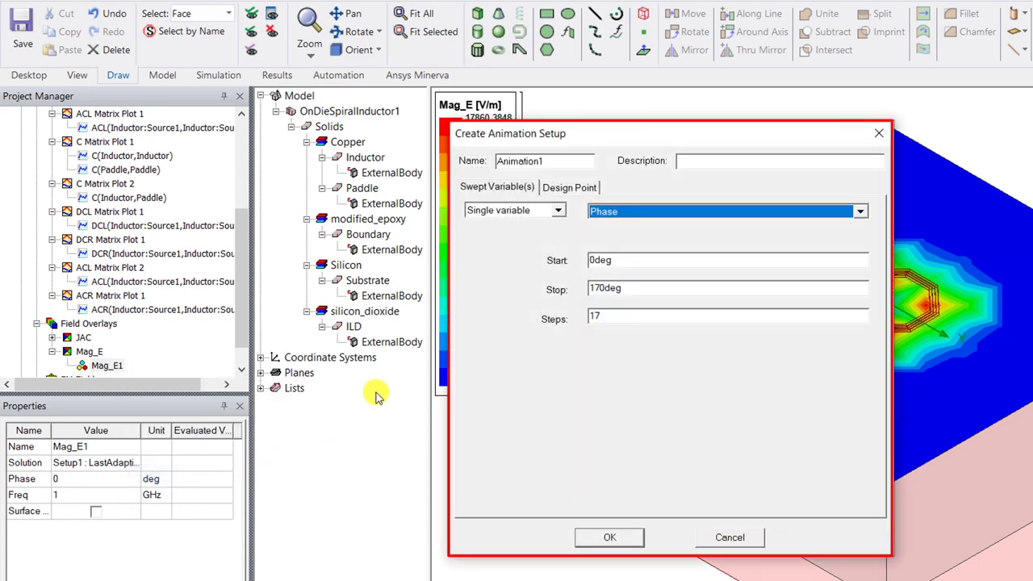
left_click(639, 263)
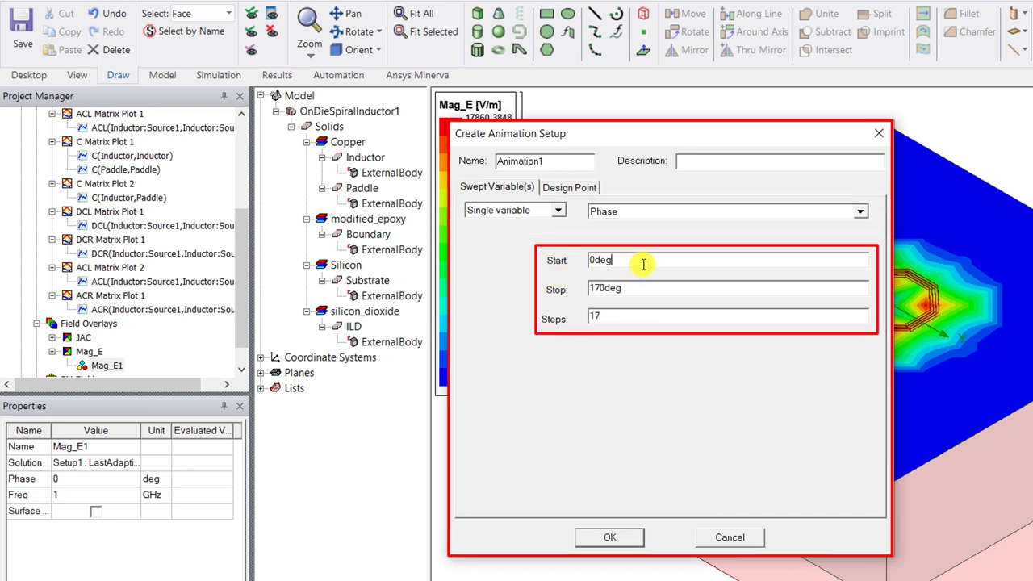
left_click(637, 290)
left_click(634, 313)
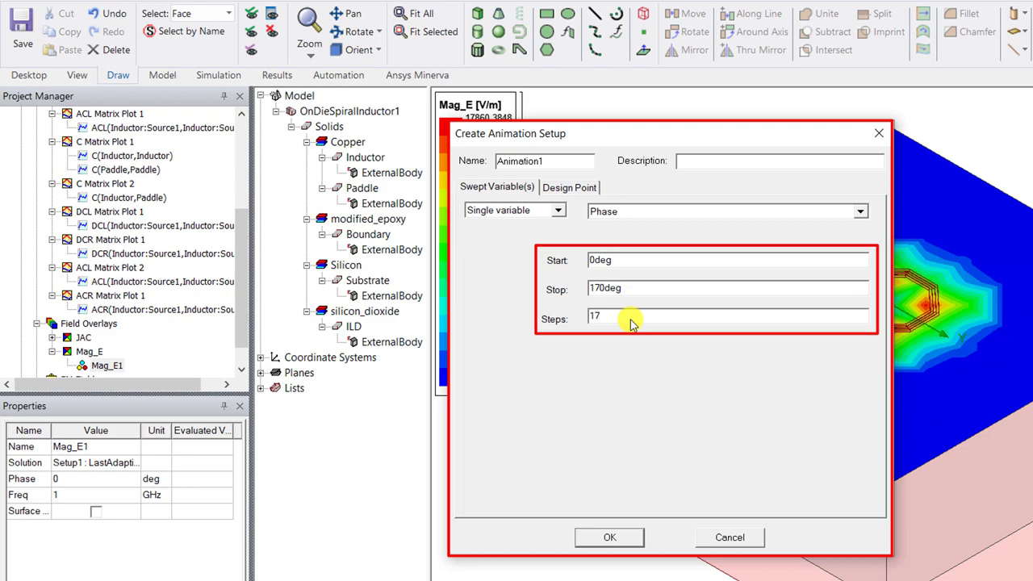
left_click(610, 537)
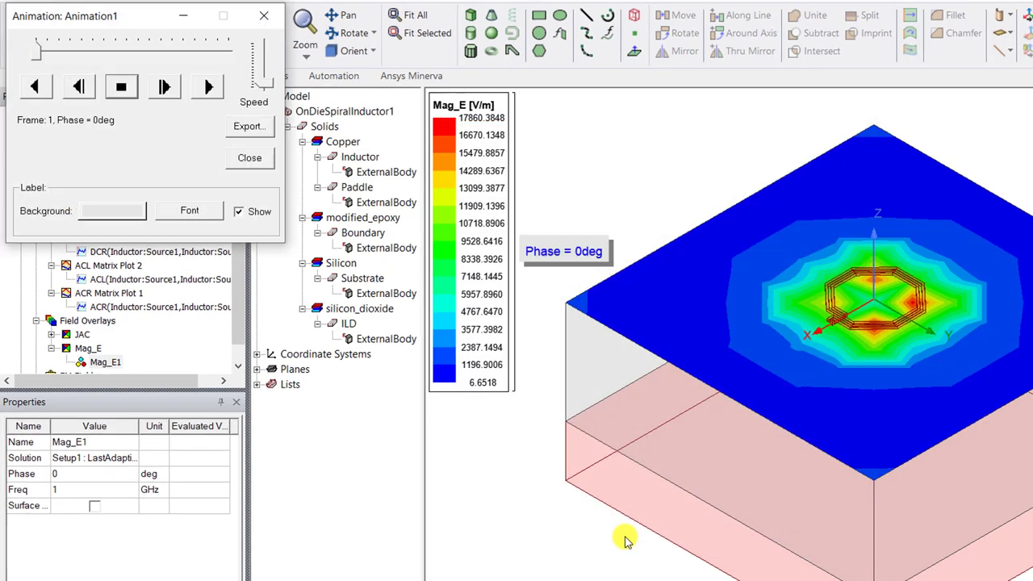